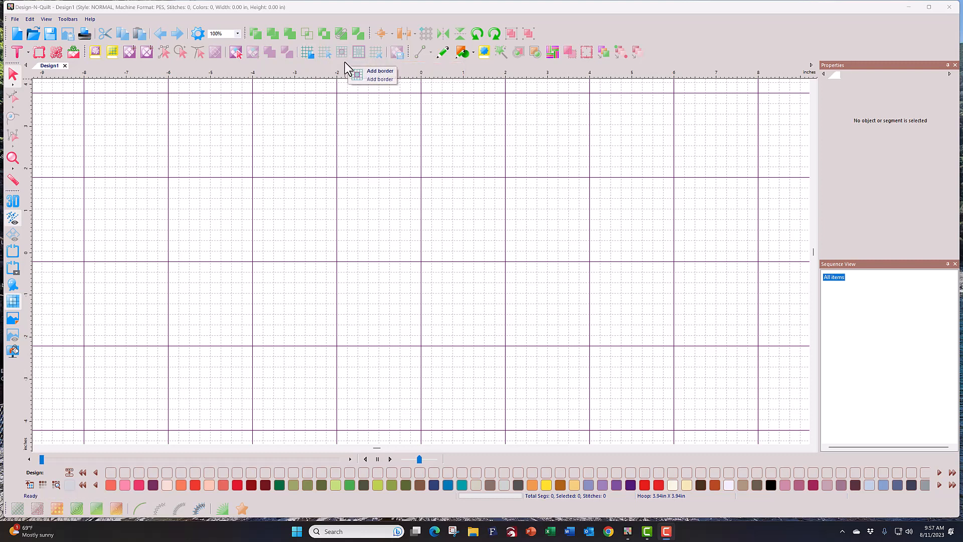
Step: Create a 39 x 39 in quilt layout of 4 x 4 blocks with 8 in blocks, 1 in Strip Horizontal sashing and a mitered border
click(309, 57)
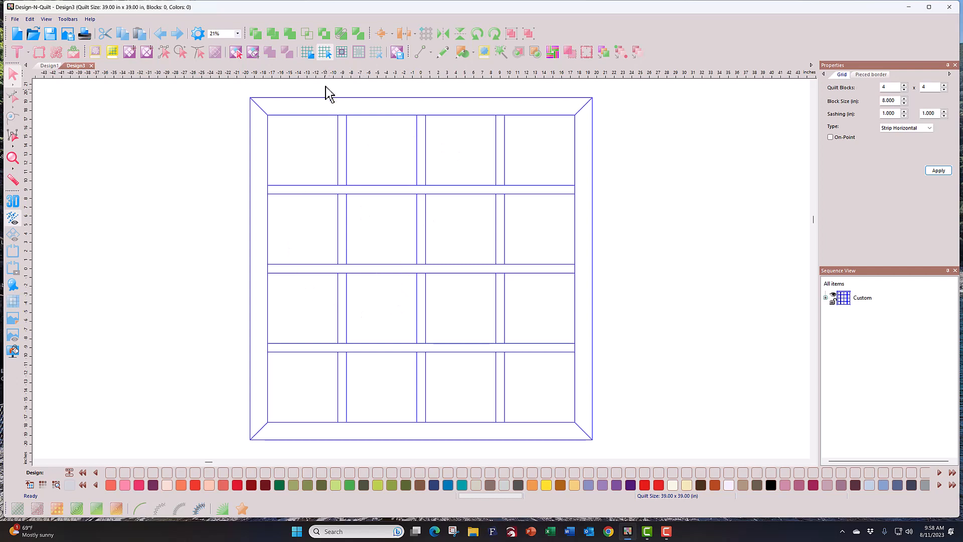
click(324, 52)
Step: Try placing the Traditional 021 block from the quilt block library into the quilt's upper-left block space
click(300, 176)
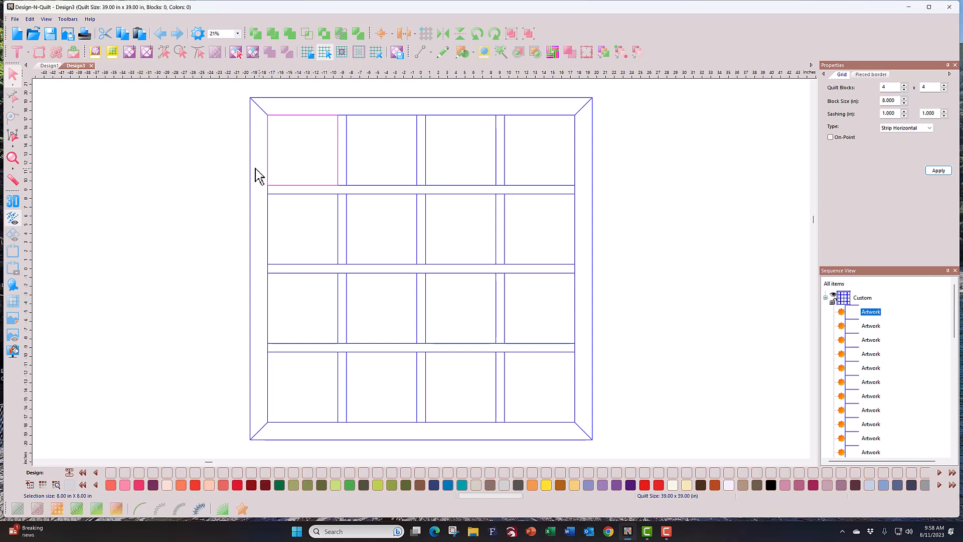
click(95, 51)
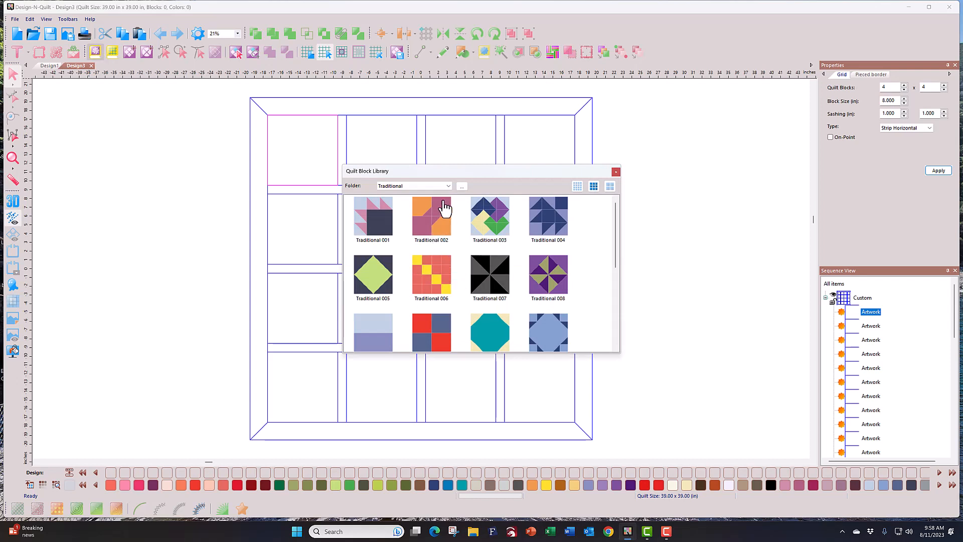
click(447, 186)
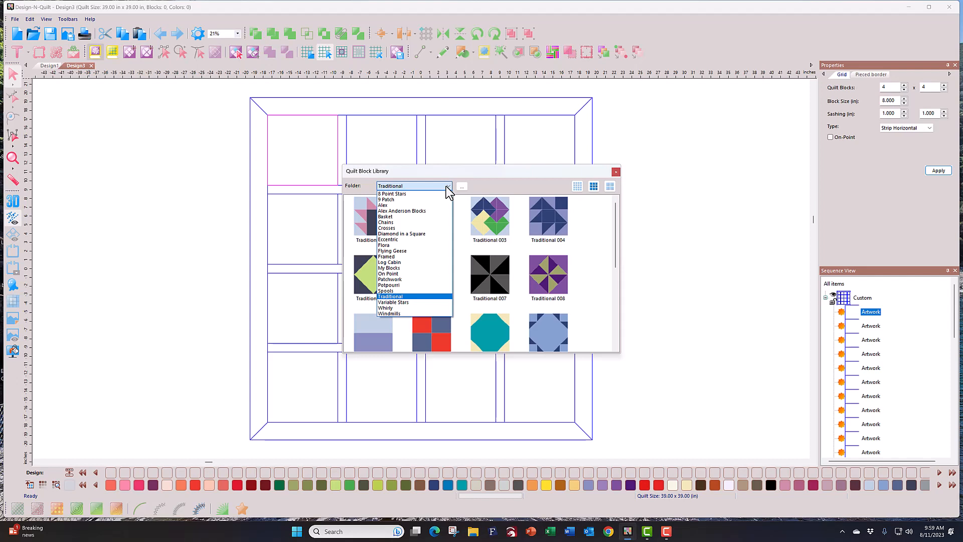
click(446, 187)
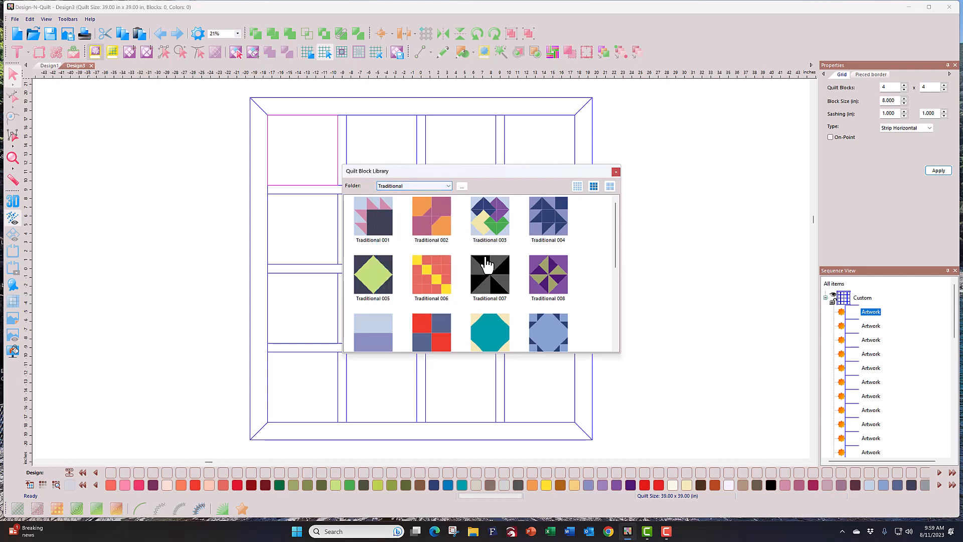
scroll(480, 274, down, 3)
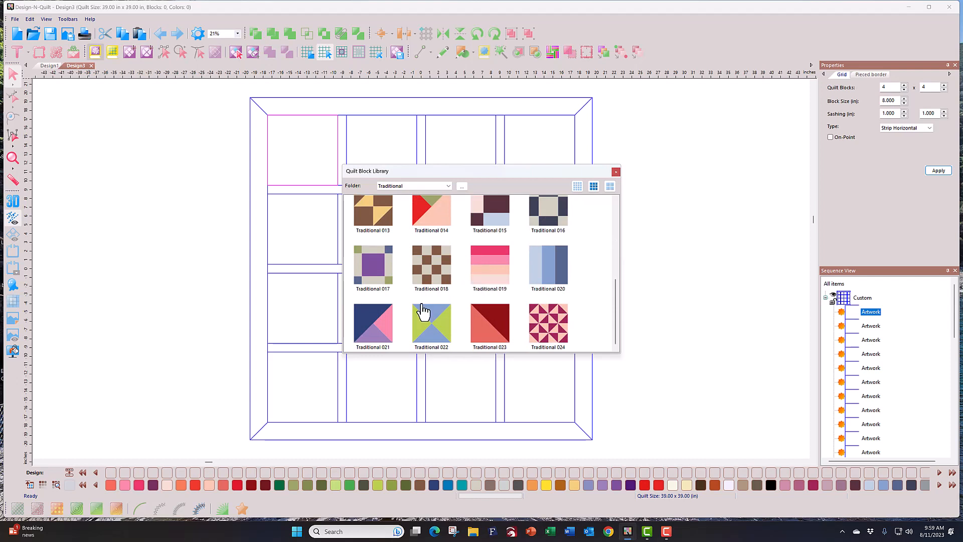
double_click(375, 324)
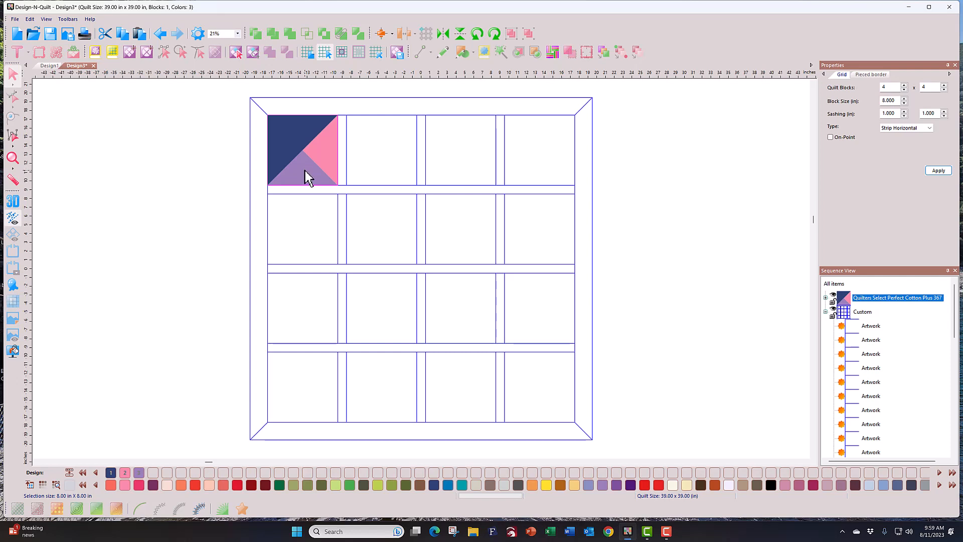
click(377, 53)
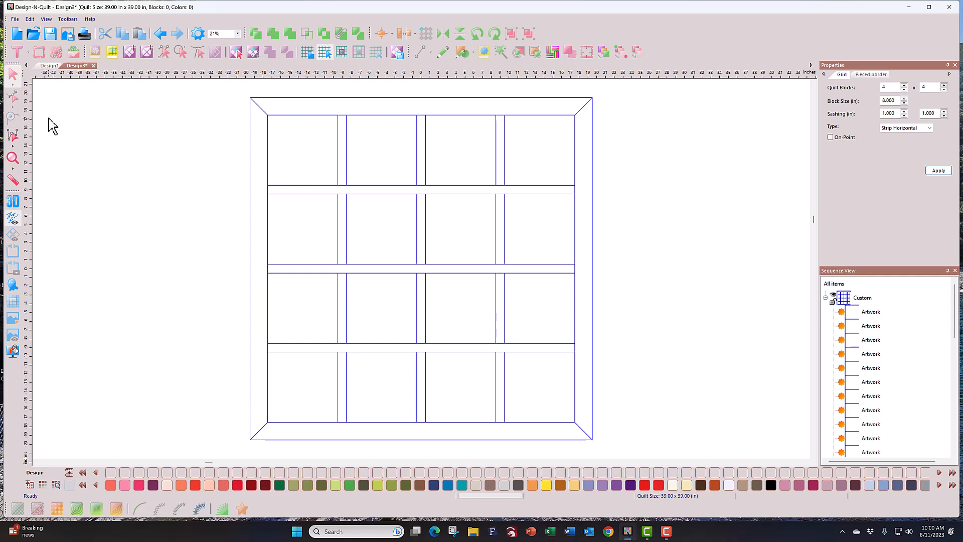
Step: From the empty Design1 page, open the Traditional 021 library block as its own design
click(40, 66)
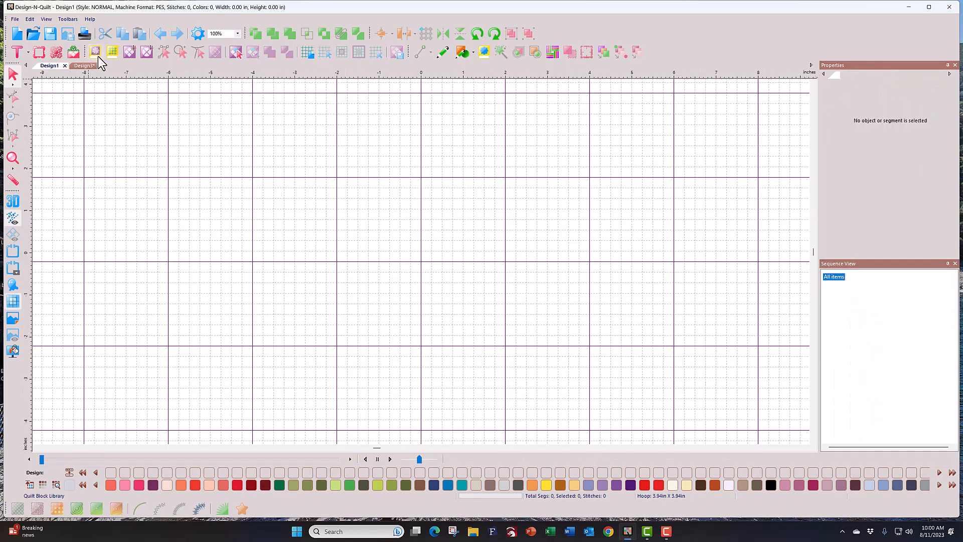
click(89, 66)
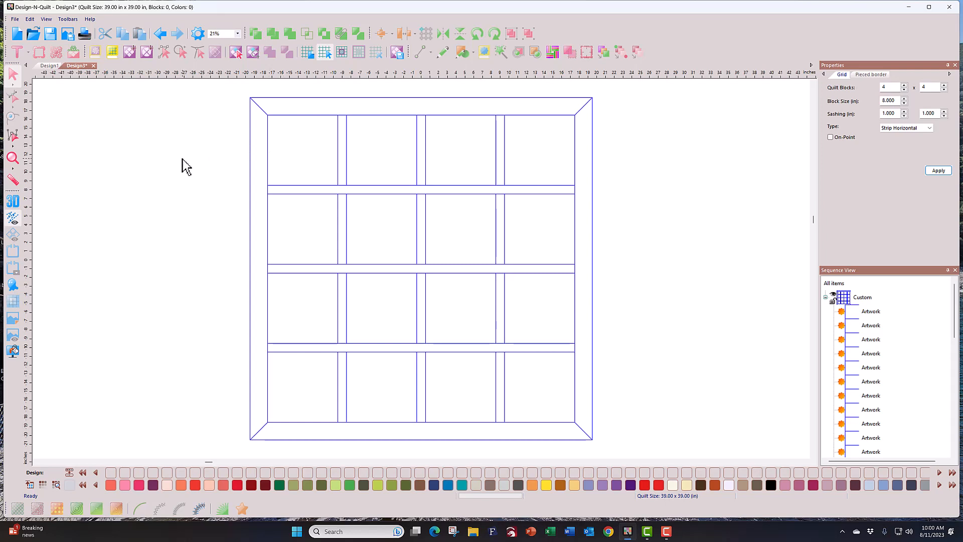
click(48, 66)
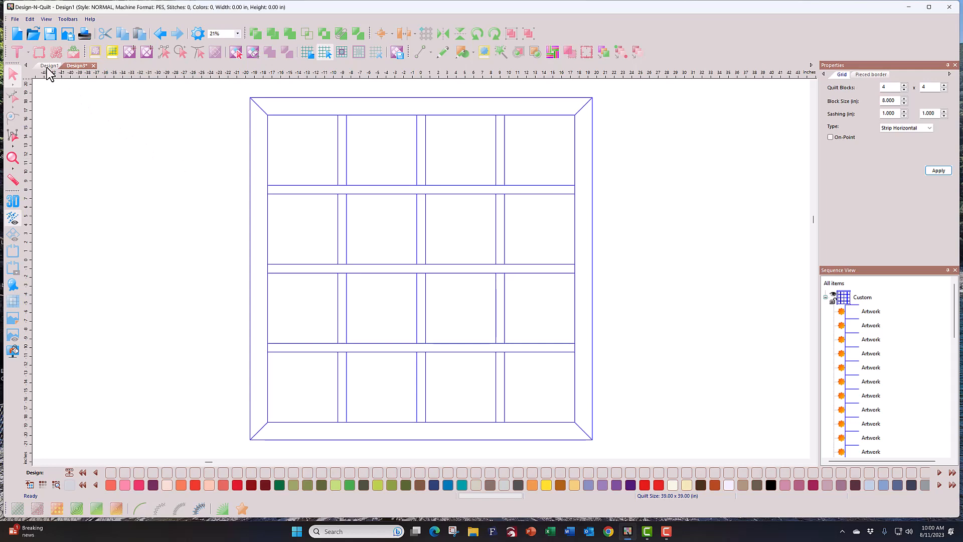
click(96, 51)
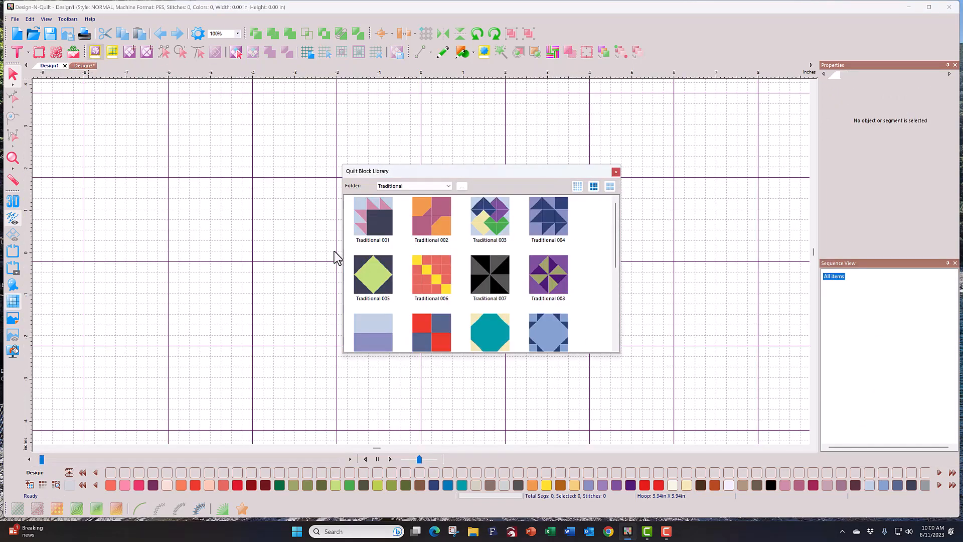
scroll(397, 309, down, 3)
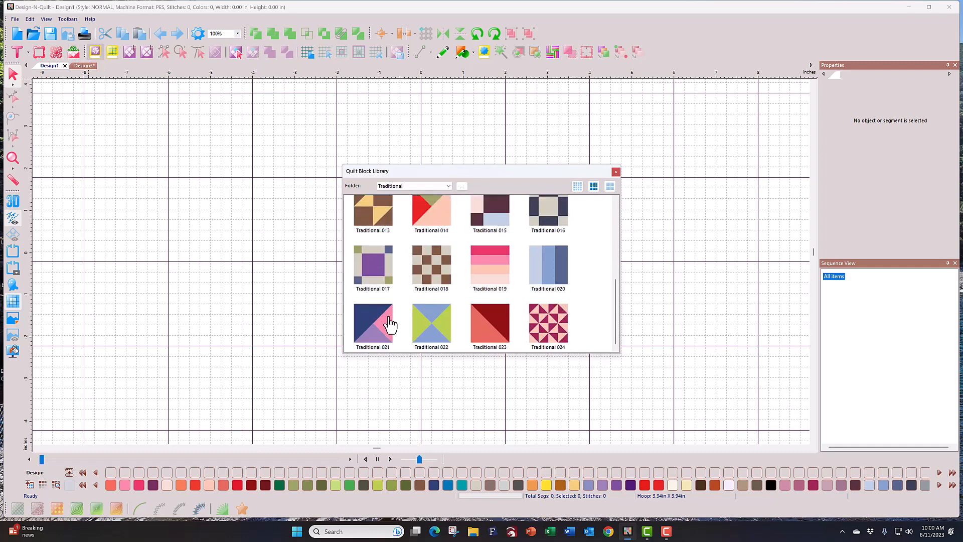
double_click(389, 324)
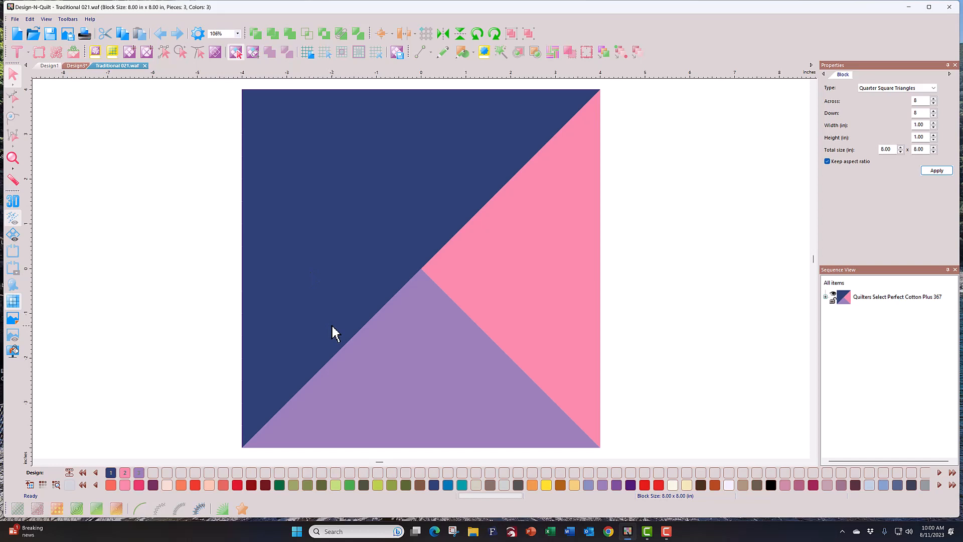
Step: Recolor the block's large triangle slate blue 3765, the bottom triangle medium blue and the right triangle pale-blue Fairy Dust
click(321, 275)
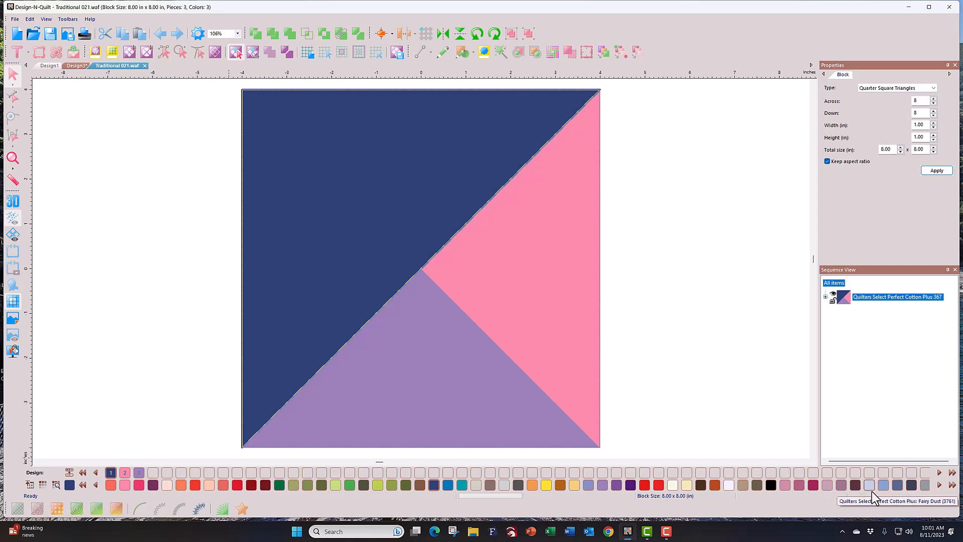
click(897, 489)
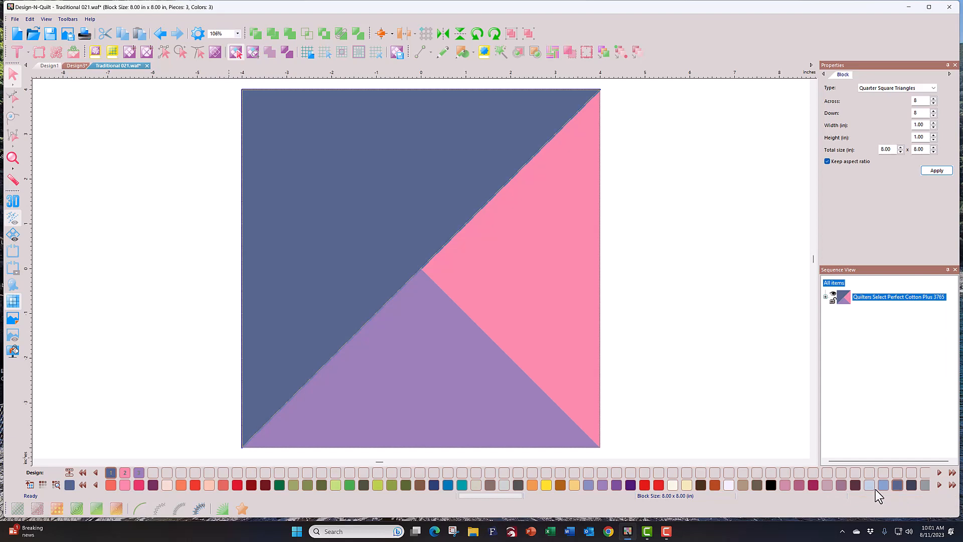
click(405, 372)
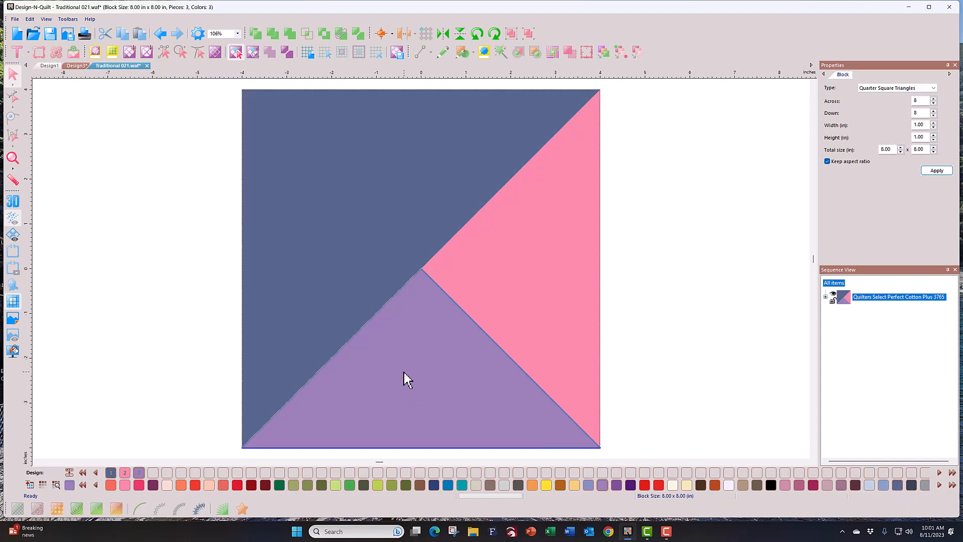
click(881, 485)
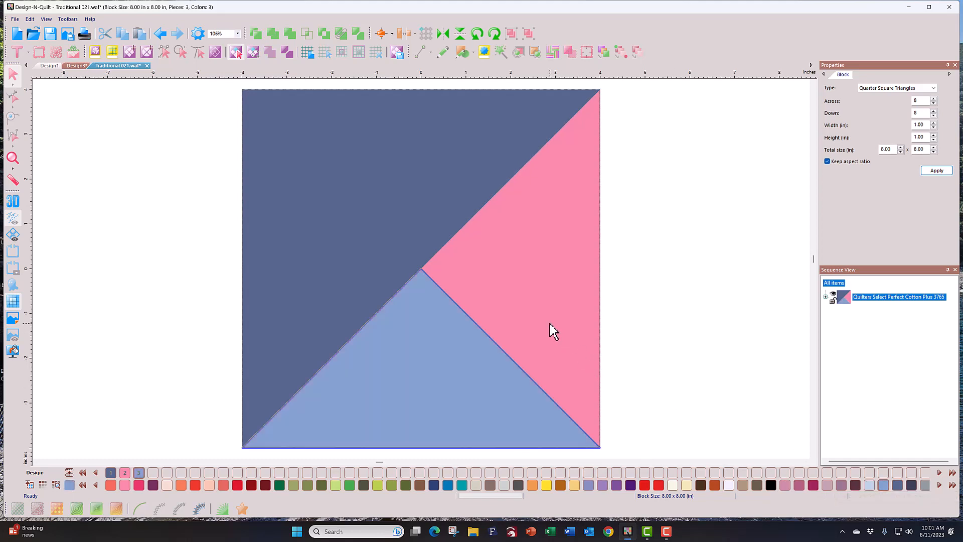
click(549, 324)
click(868, 484)
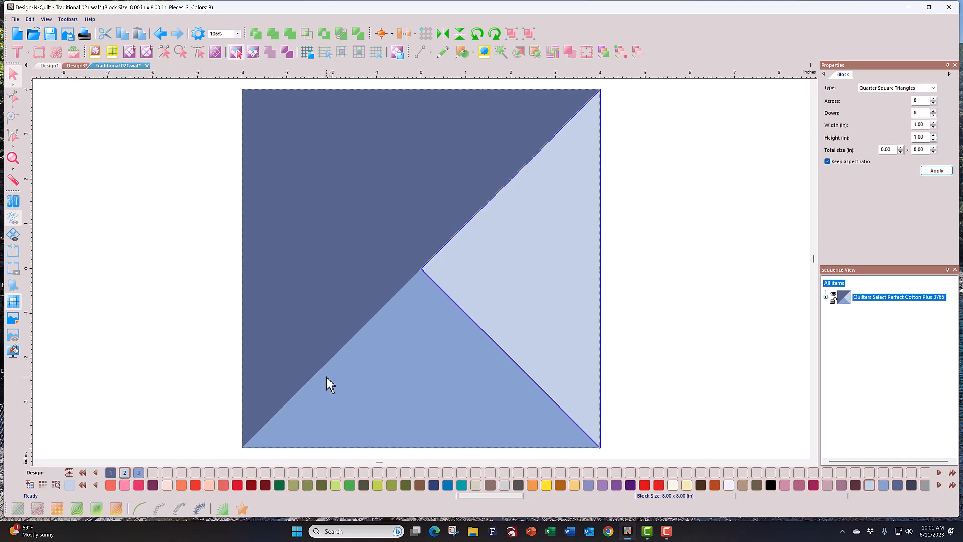
Step: Copy the recolored block and paste it into the upper-left block space of the Design3 quilt
click(873, 297)
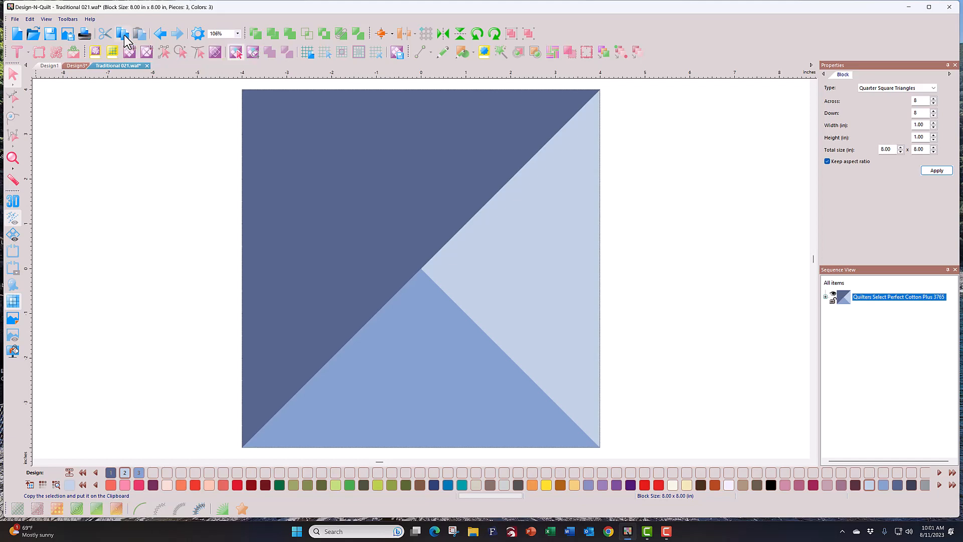
click(78, 66)
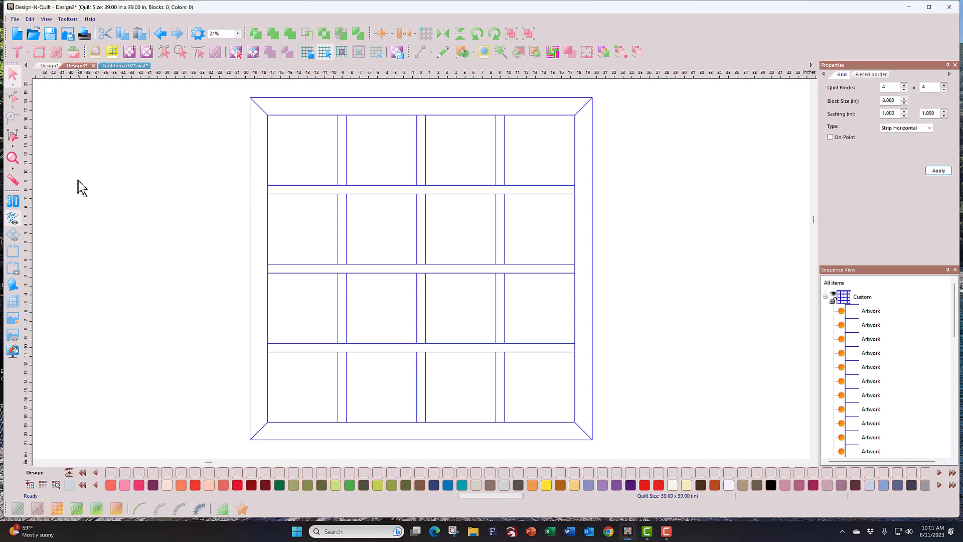
click(302, 165)
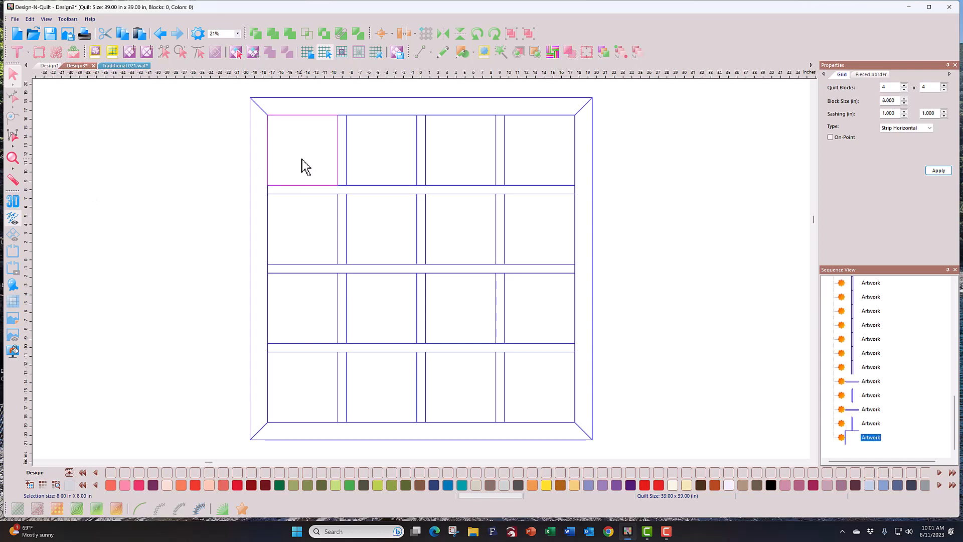
right_click(304, 166)
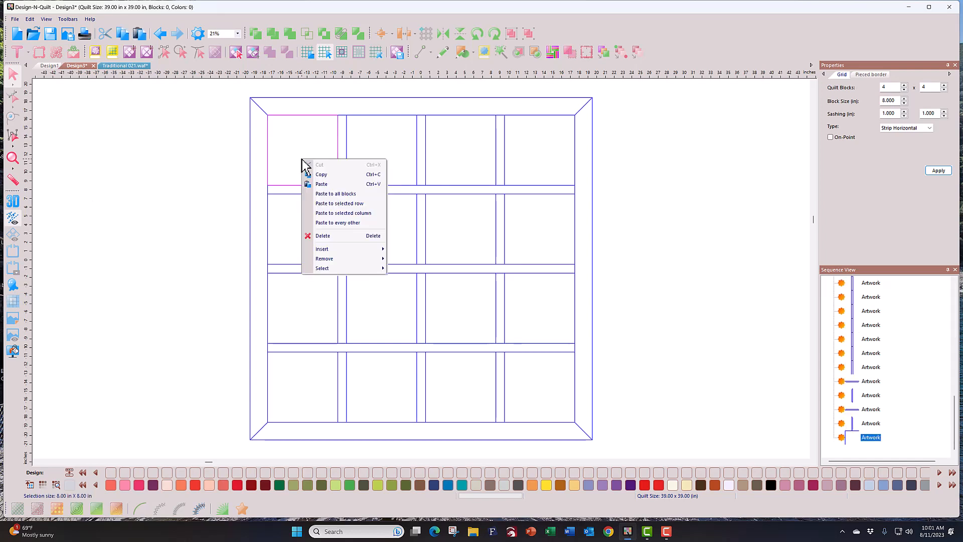
click(317, 184)
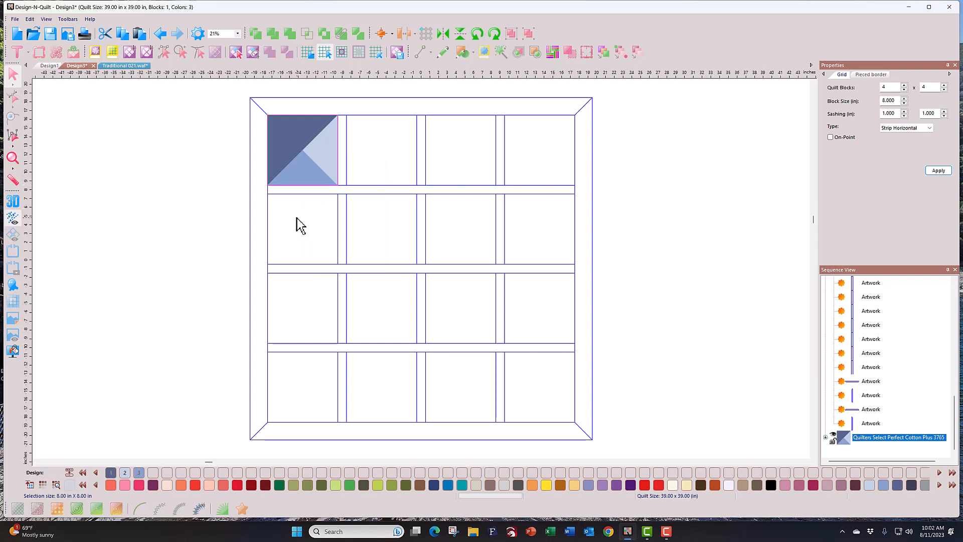
Step: Try pasting the copied block to all blocks of the quilt, and undo the fill
right_click(296, 170)
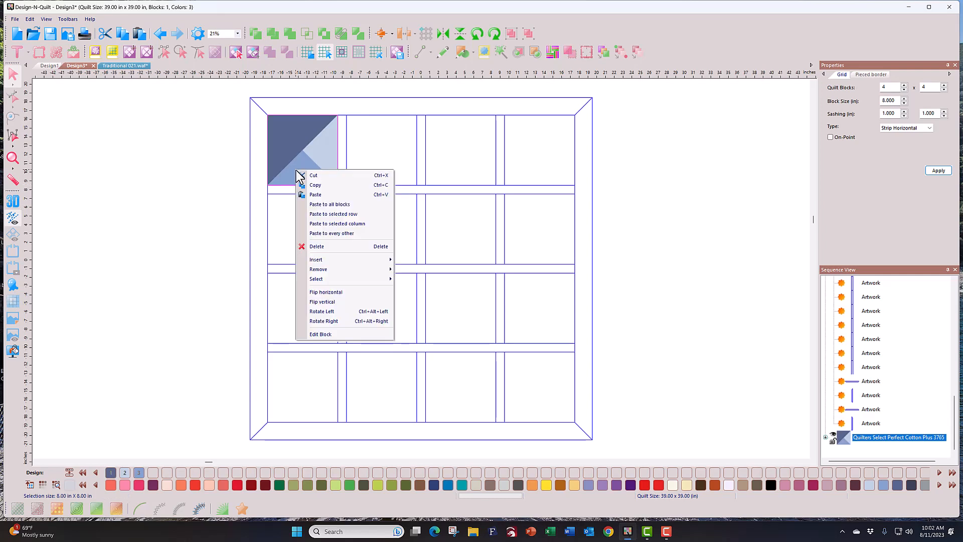
click(316, 203)
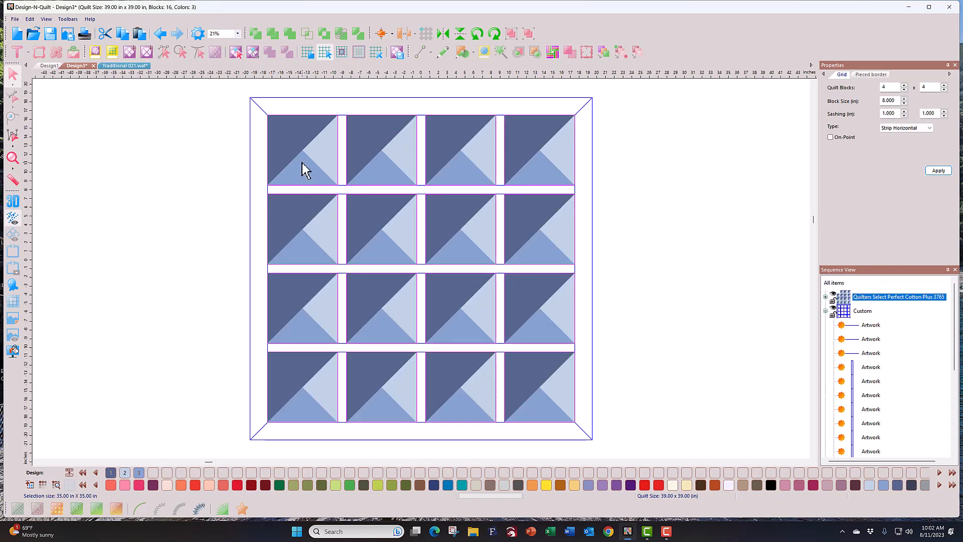
click(160, 33)
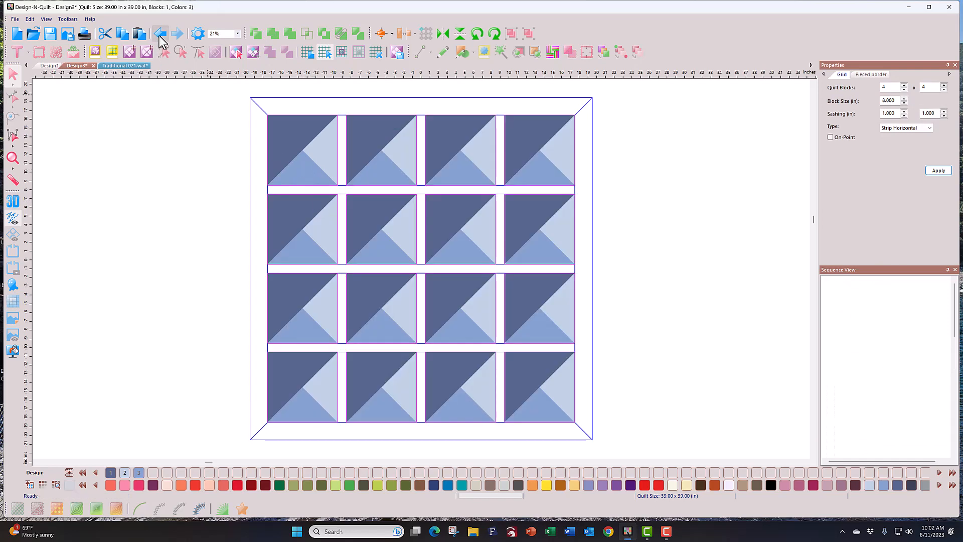
Step: Try pasting the copied block across the selected first row of the quilt, and undo it
right_click(307, 174)
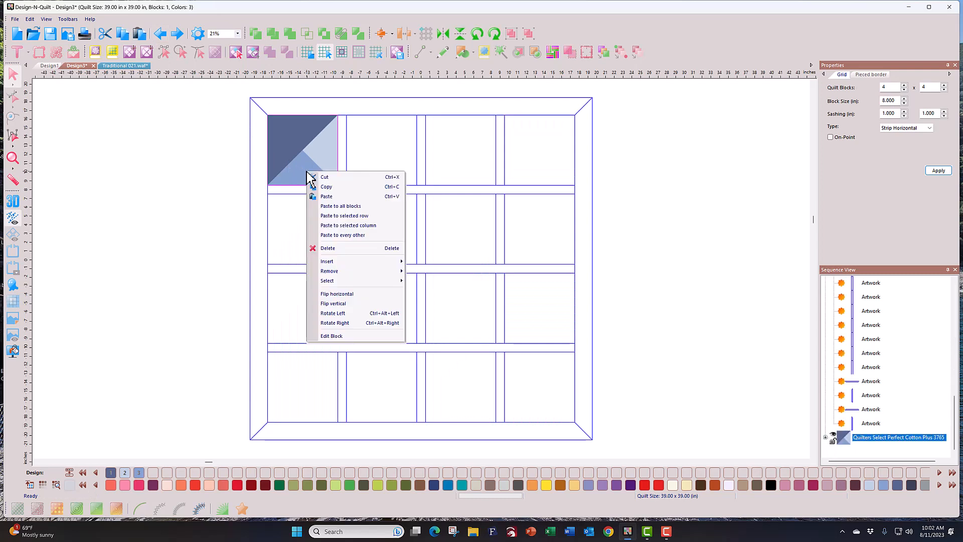
click(328, 217)
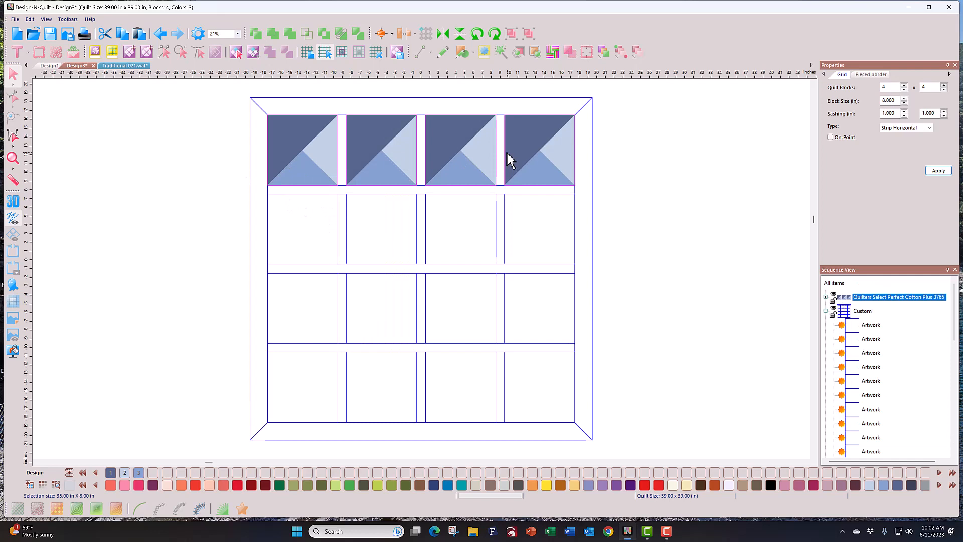
click(159, 33)
Step: Try pasting the copied block down the selected first column of the quilt, and undo it
right_click(289, 162)
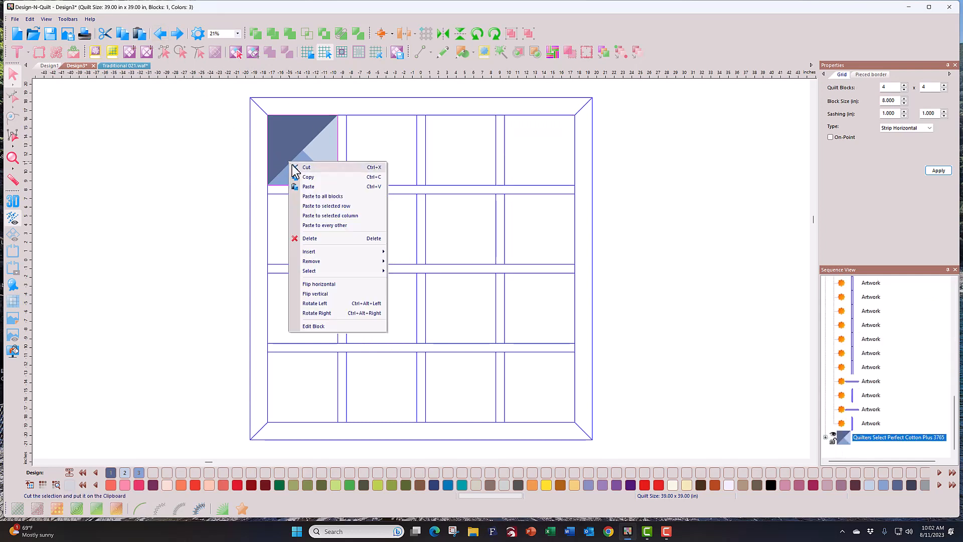
click(318, 216)
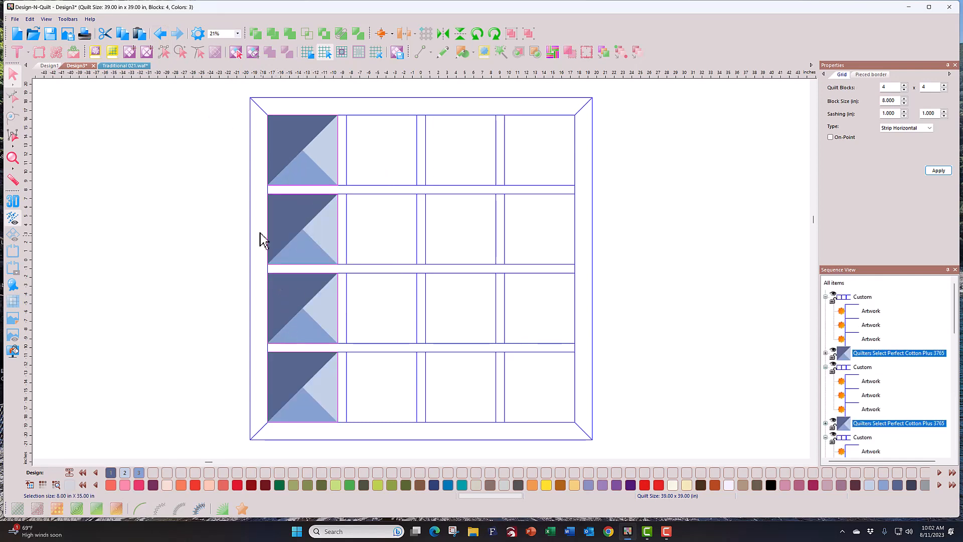
click(160, 37)
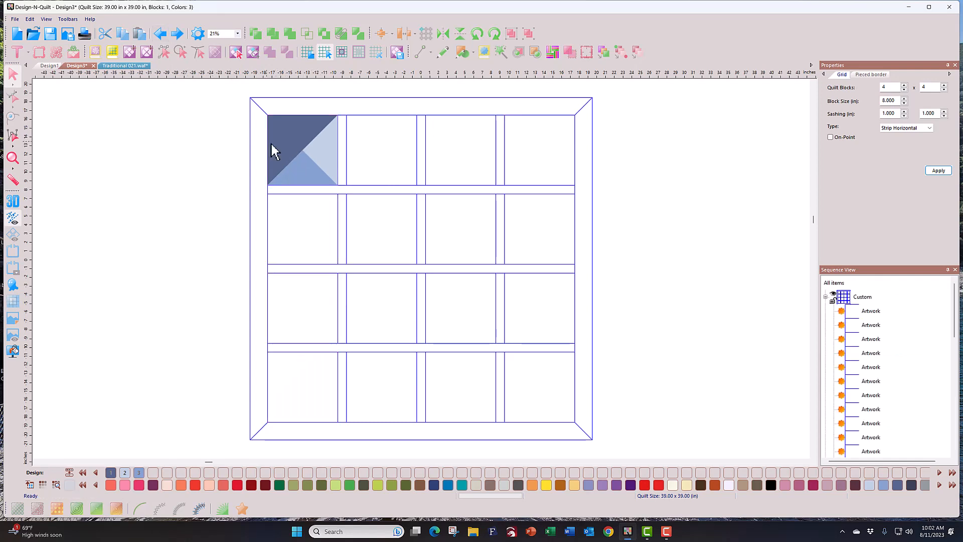
Step: Try pasting the copied block to every other block of the quilt, and undo it
right_click(304, 166)
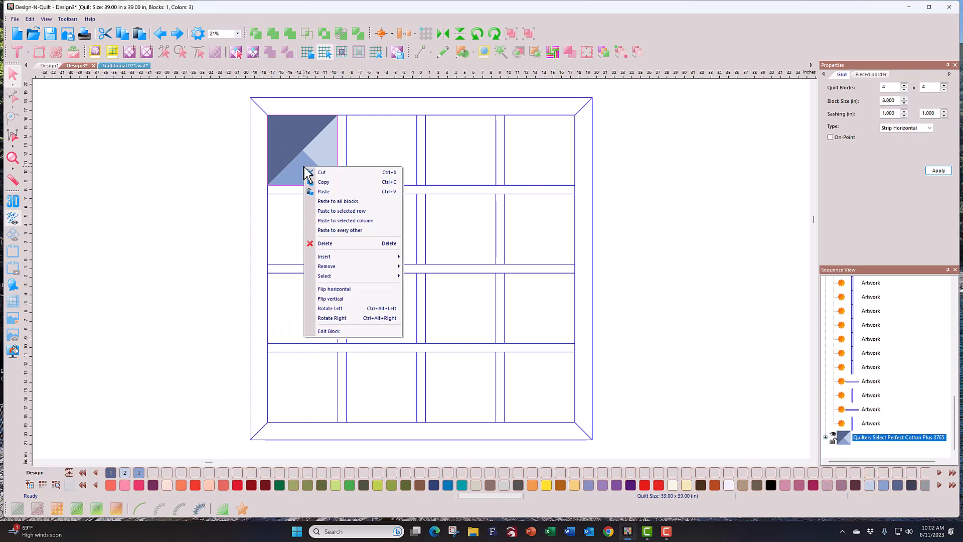
click(340, 231)
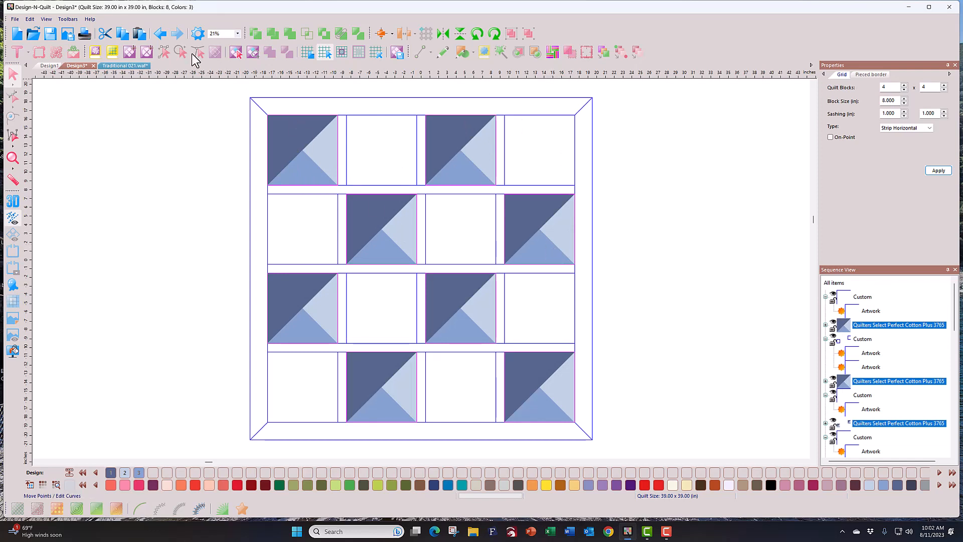
click(159, 34)
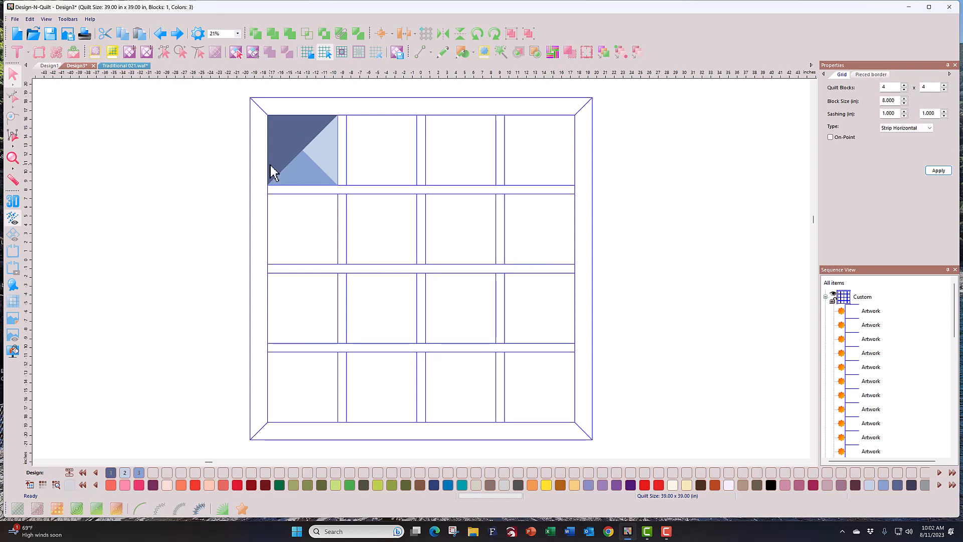
Step: Paste the copied block into the second position of the first row and the first two positions of the second row
click(363, 159)
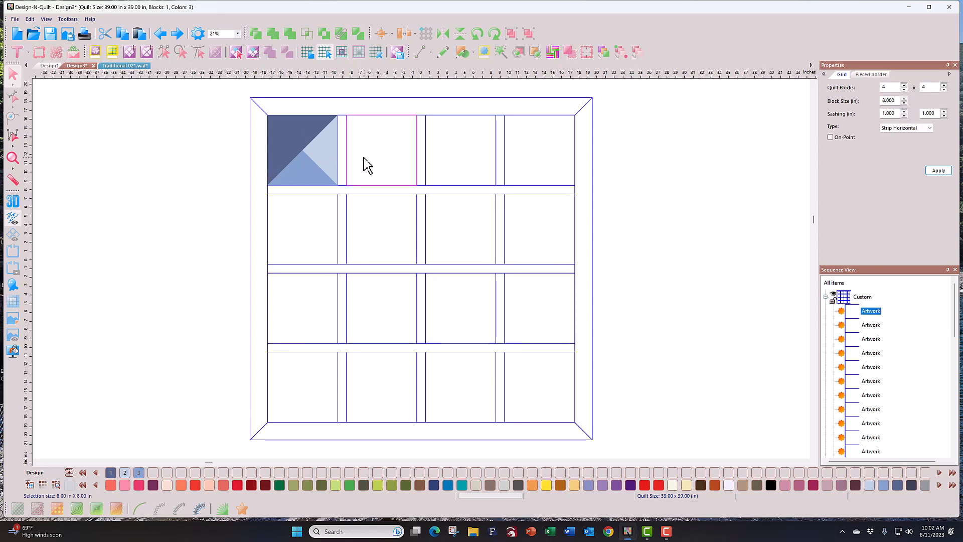
right_click(363, 157)
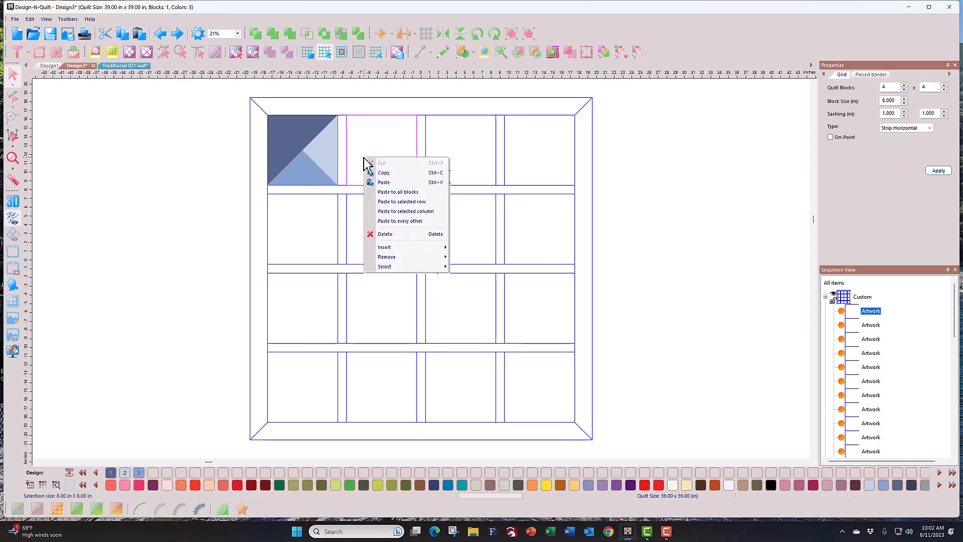
click(383, 182)
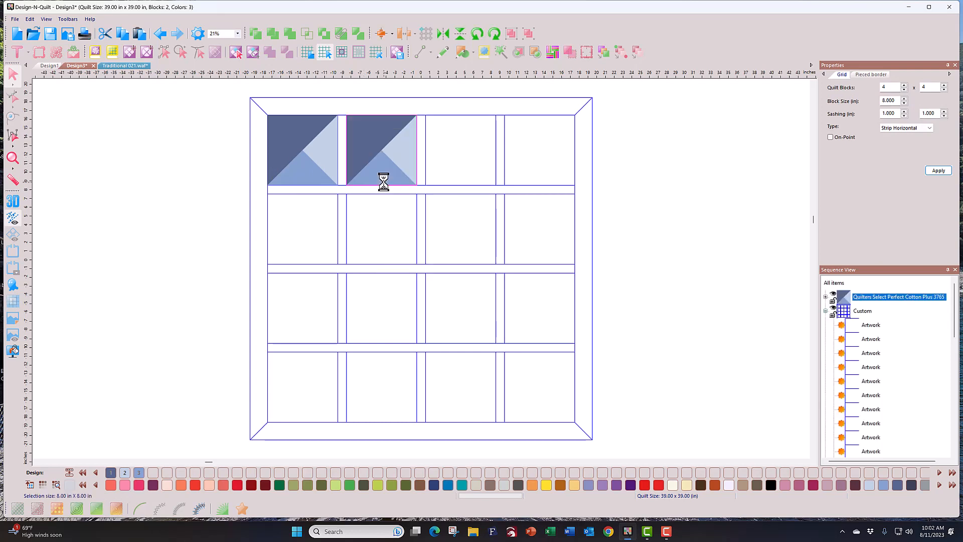
right_click(315, 222)
click(337, 243)
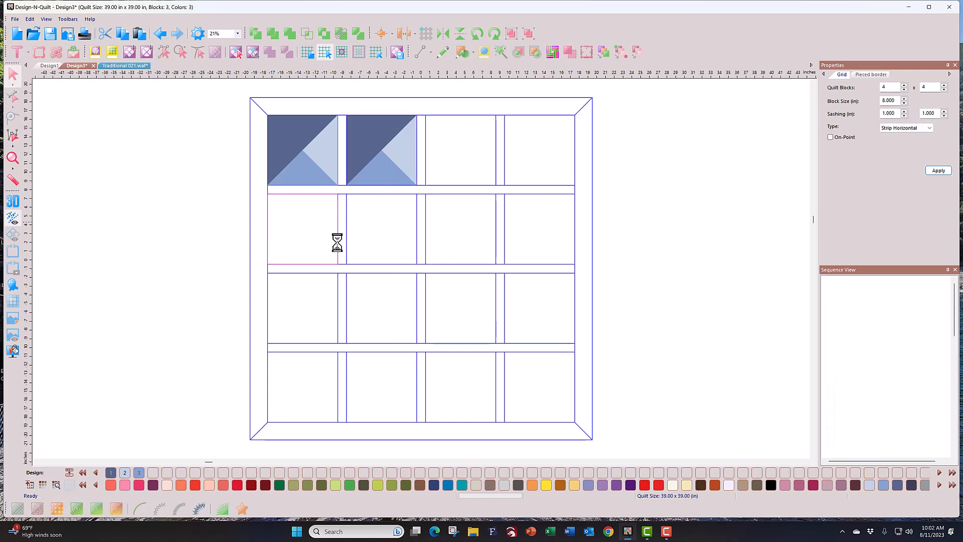
right_click(366, 219)
click(379, 236)
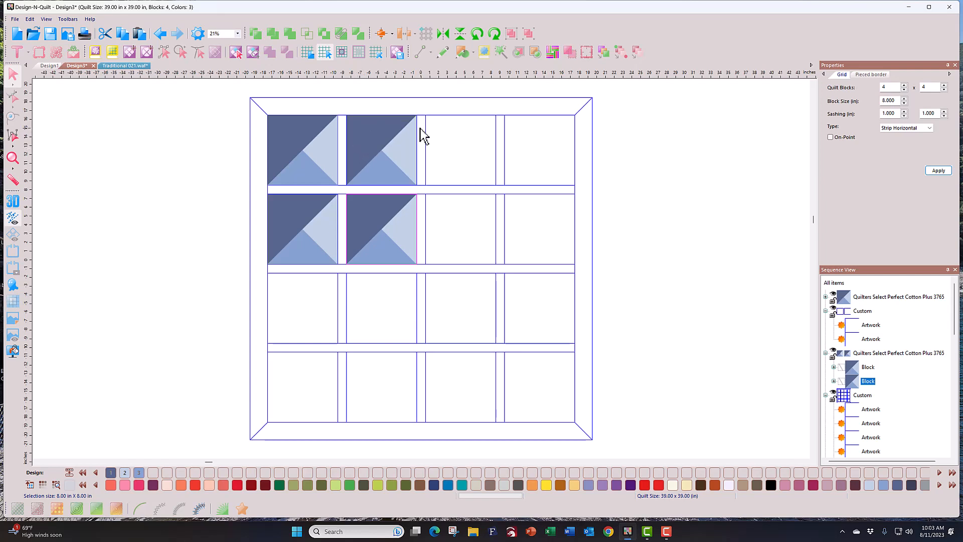
Step: Flip the second block of the first row horizontally
click(389, 167)
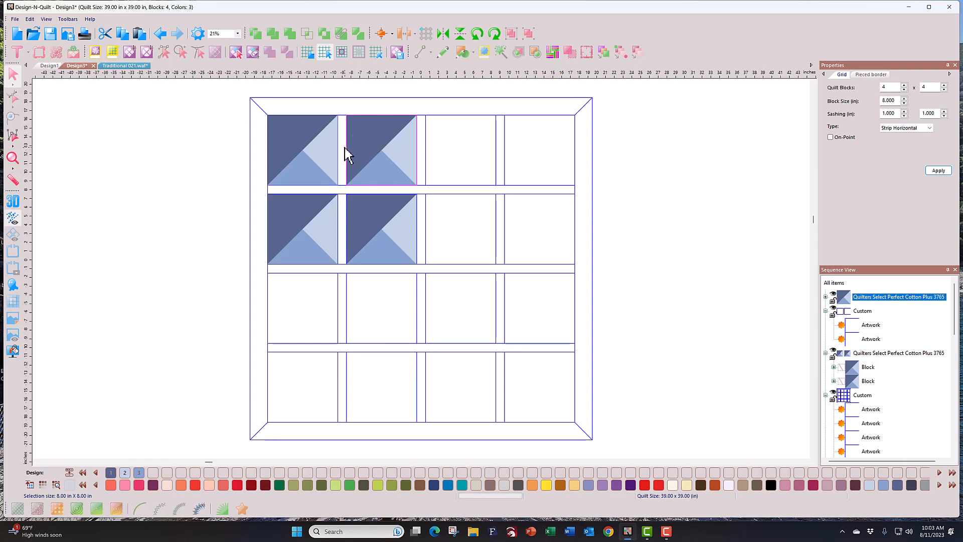
right_click(370, 150)
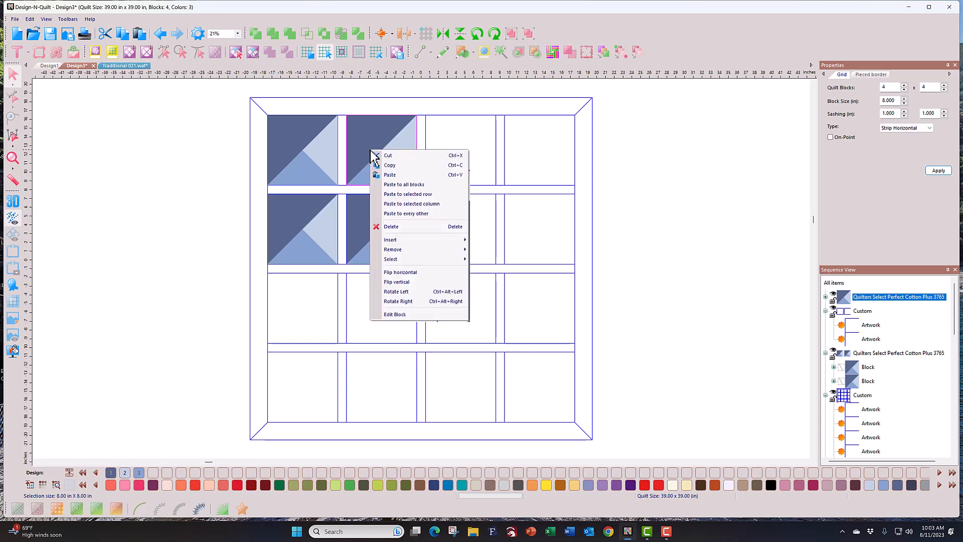
click(409, 273)
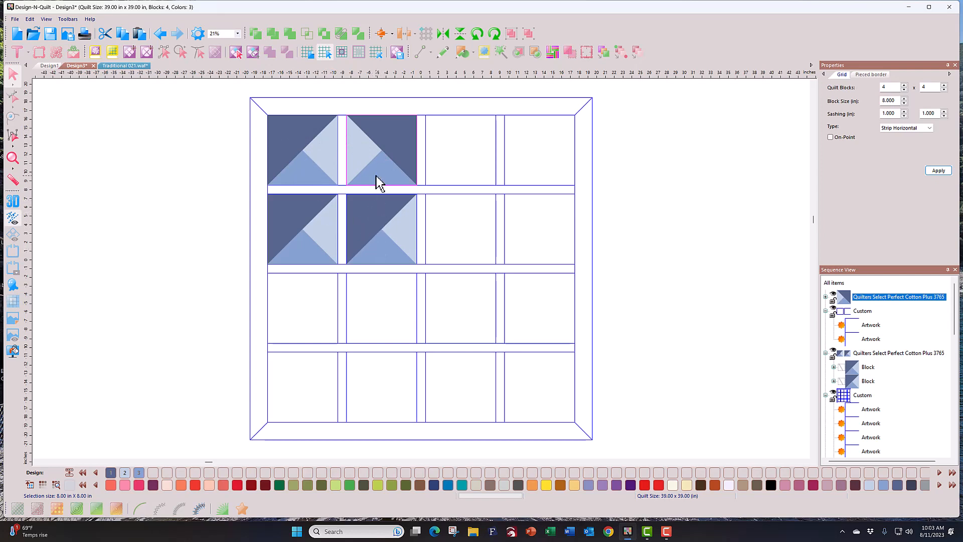
Step: Flip the second block of the second row both vertically and horizontally
right_click(378, 242)
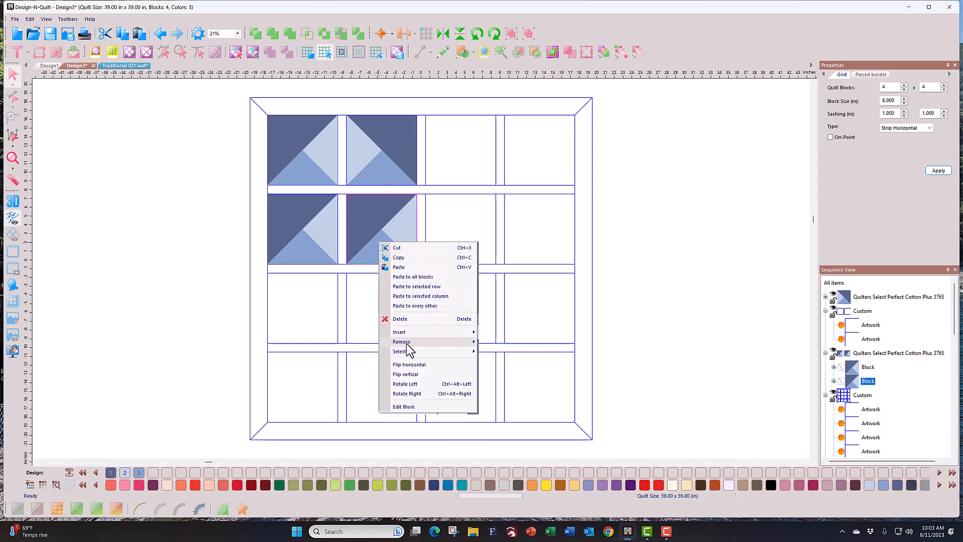
click(406, 374)
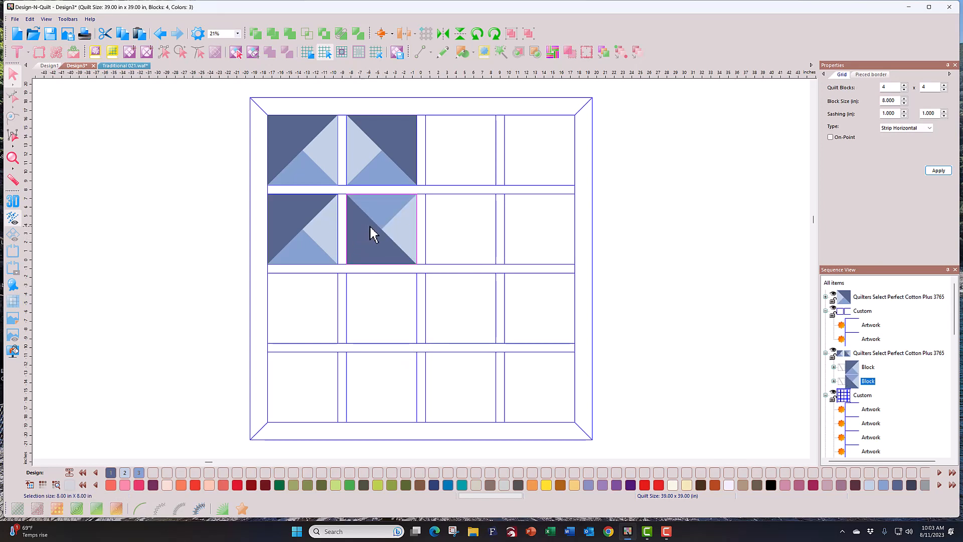
right_click(361, 244)
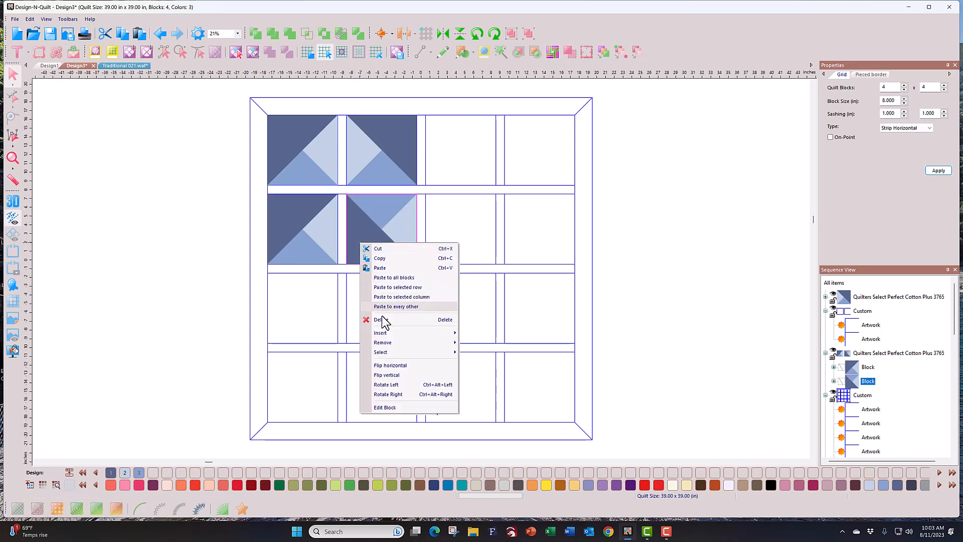
click(392, 365)
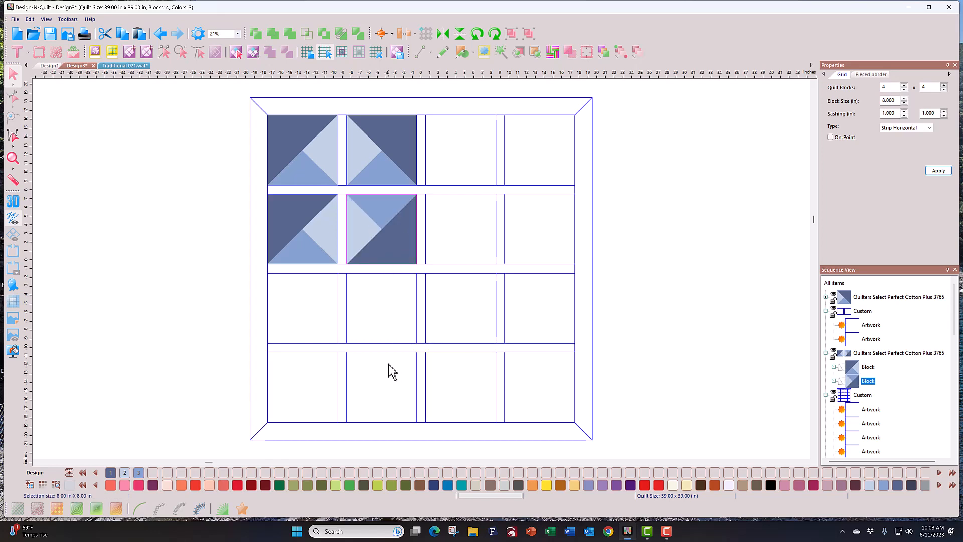
Step: Replace the first block of the second row with a copy of its right-hand neighbor, flipped horizontally
click(288, 236)
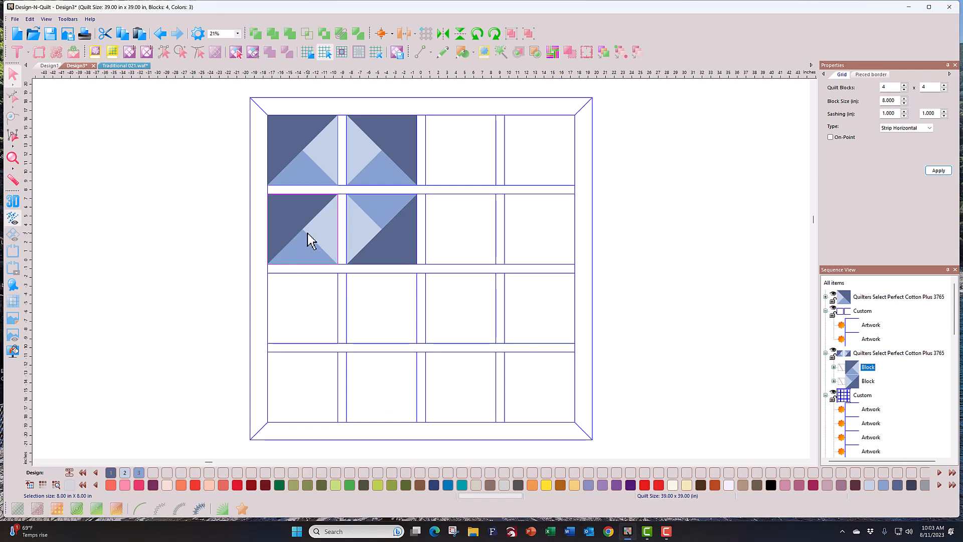
click(394, 240)
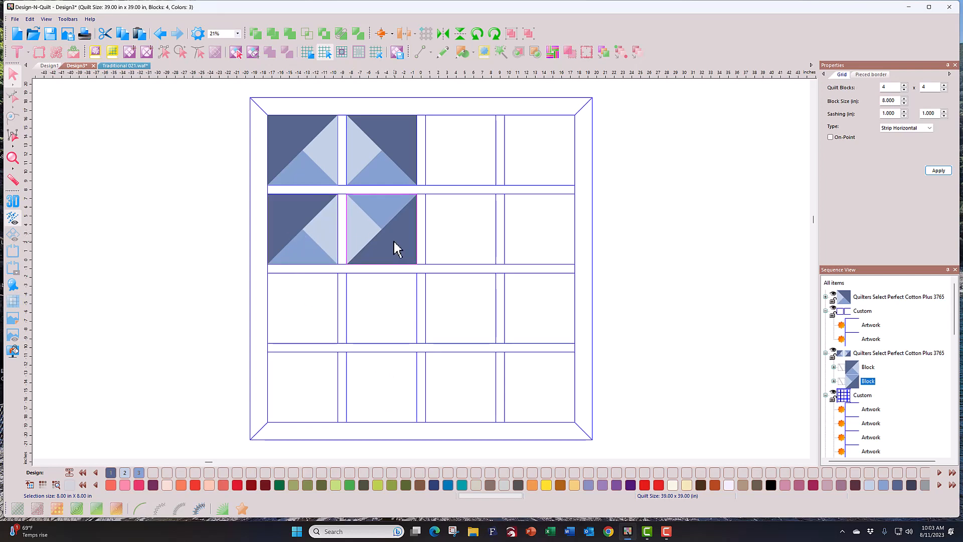
right_click(393, 240)
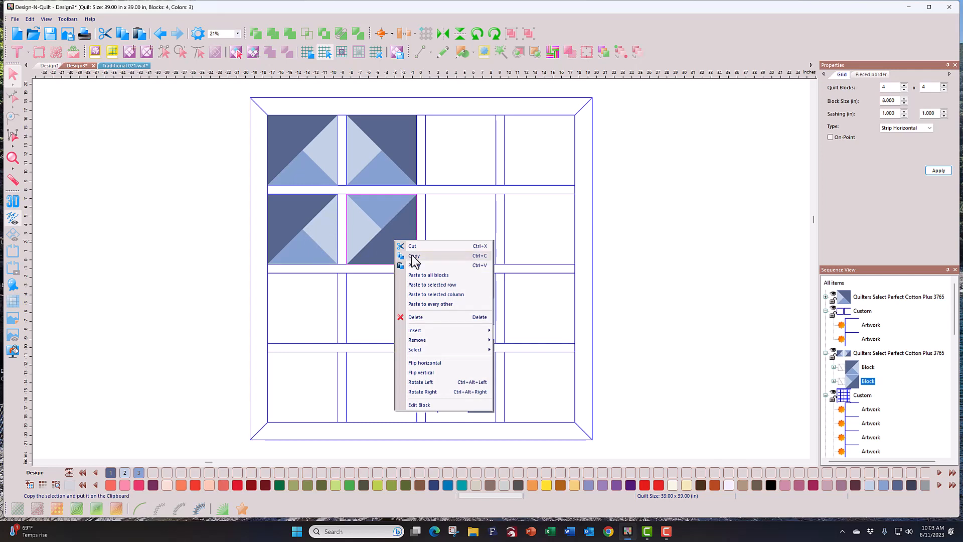
click(410, 256)
right_click(326, 248)
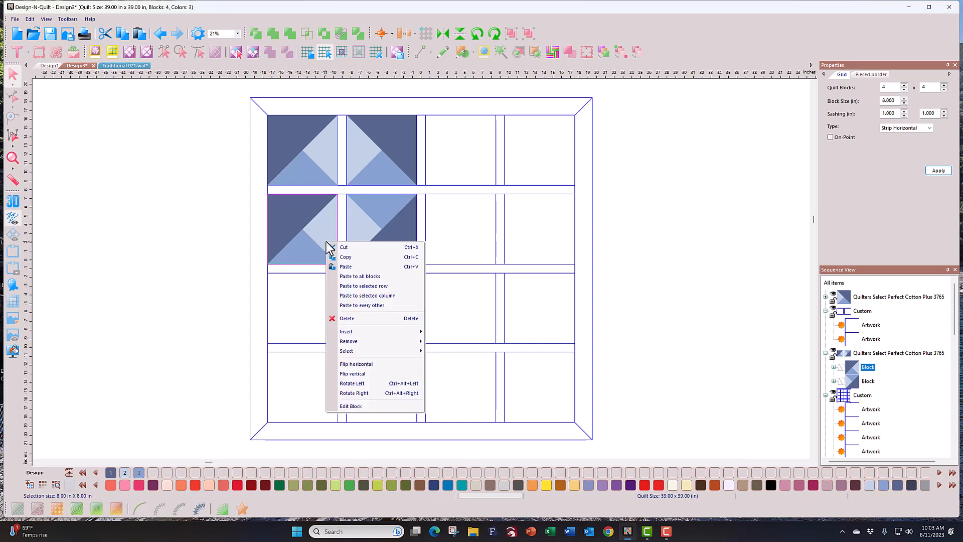
click(348, 271)
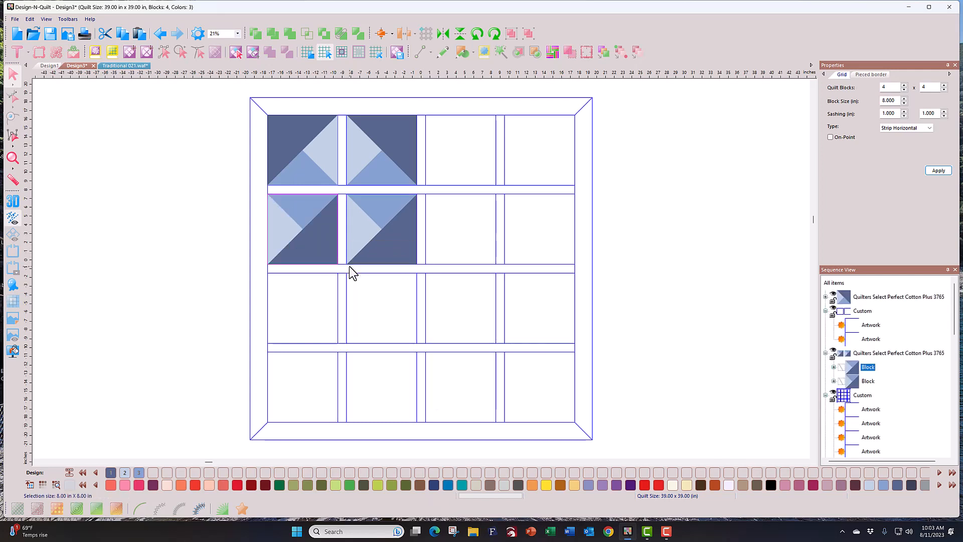
right_click(320, 248)
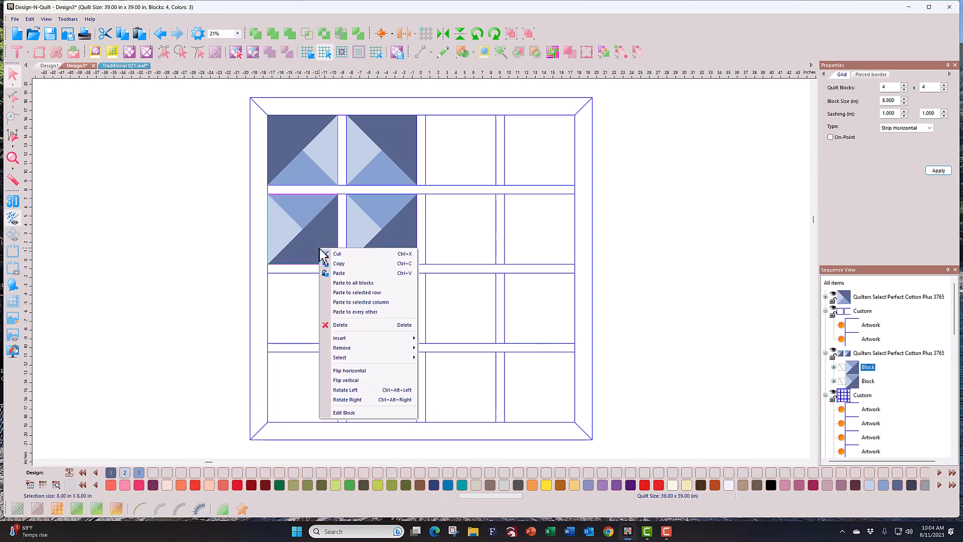
click(360, 370)
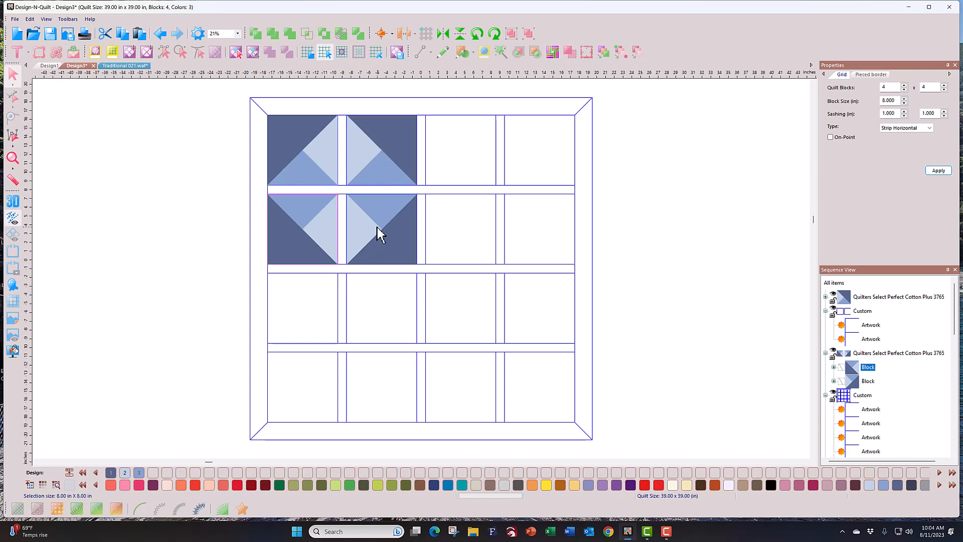
Step: Select the four filled blocks of the 2 x 2 group together and copy them
click(300, 173)
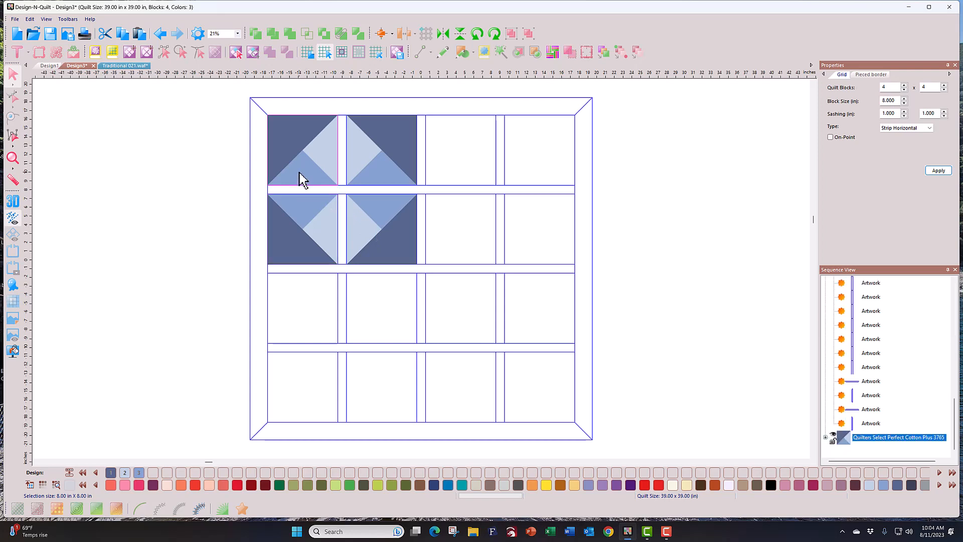
ctrl+click(365, 150)
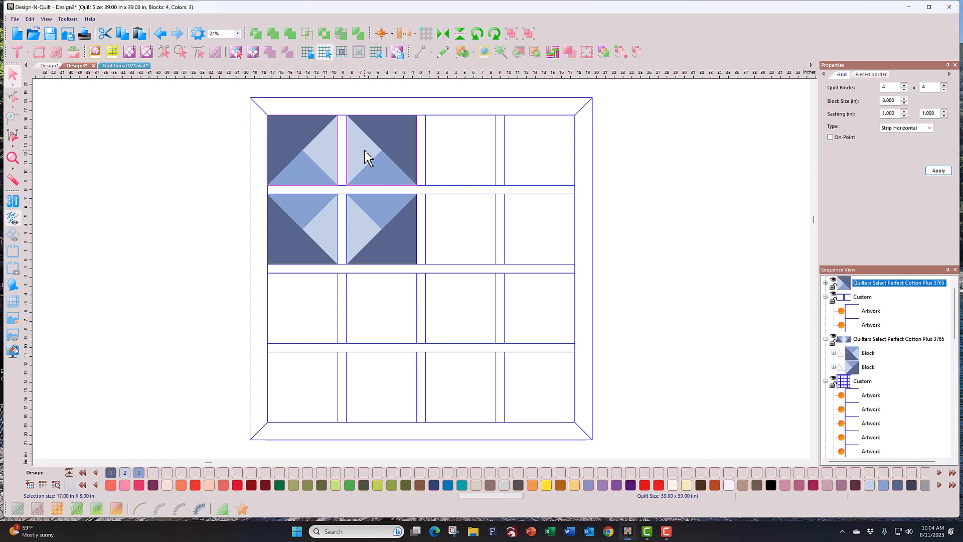
ctrl+click(379, 204)
ctrl+click(316, 228)
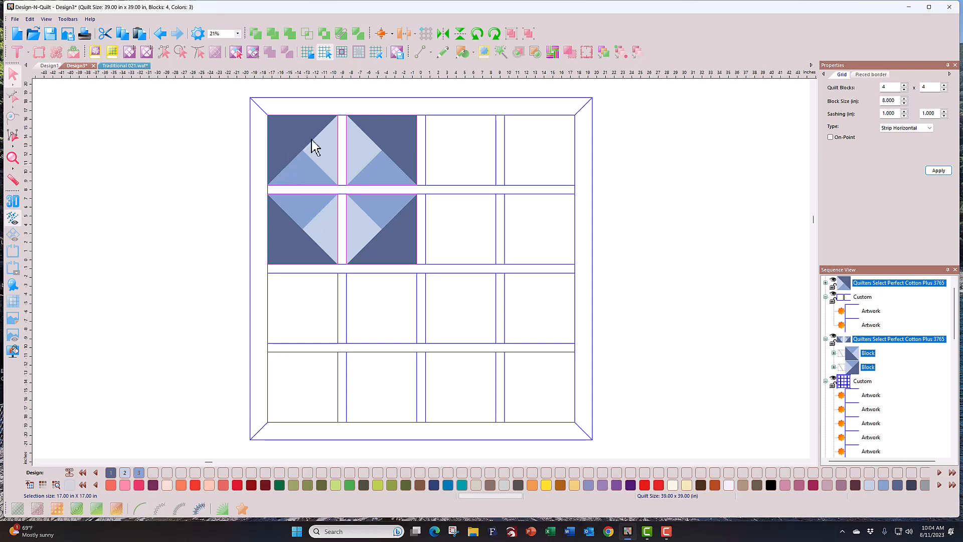
right_click(371, 234)
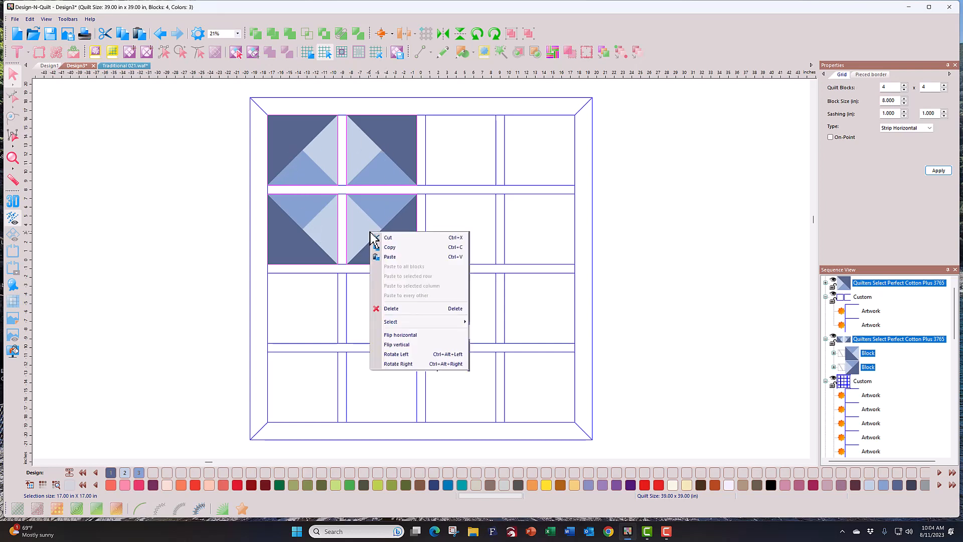
click(392, 248)
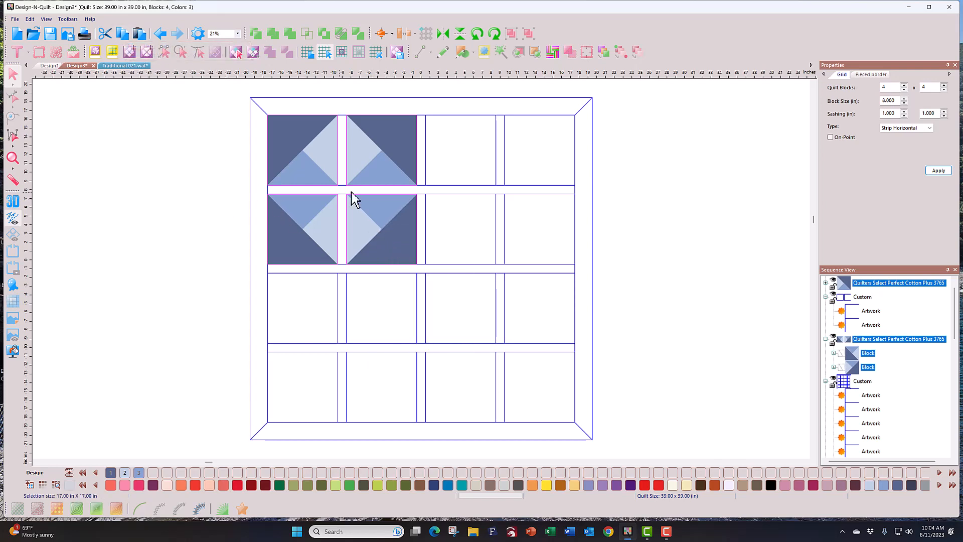
Step: Paste the copied four-block group into the three empty quarters of the quilt
click(460, 163)
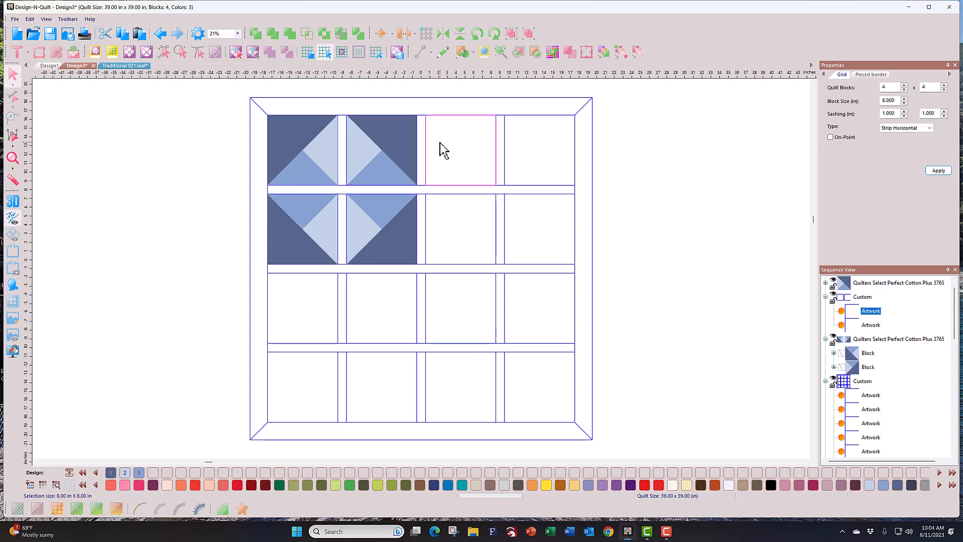
right_click(460, 170)
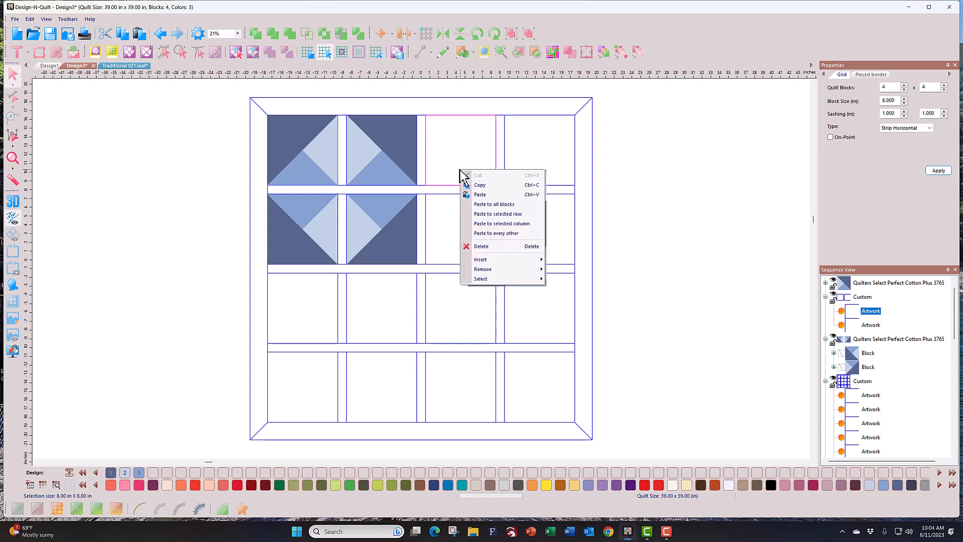
click(480, 195)
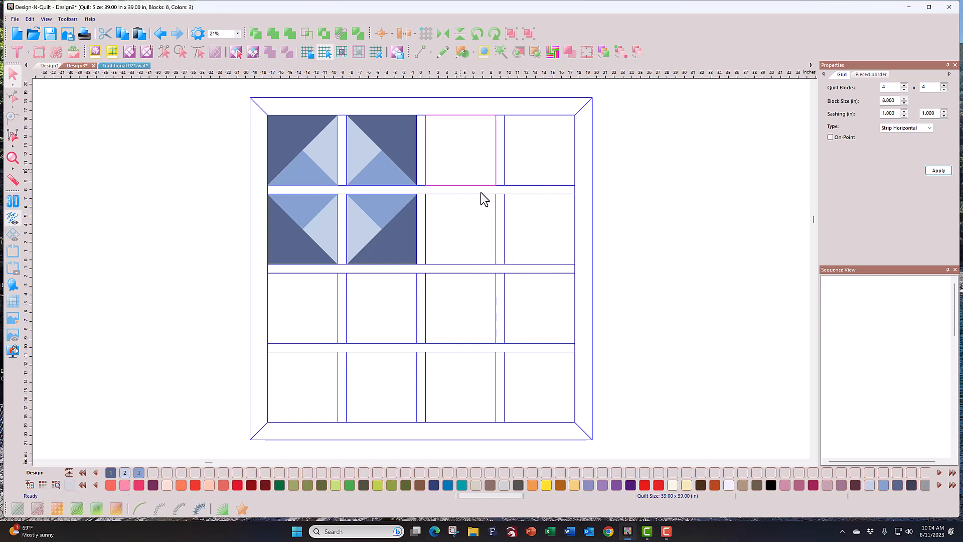
right_click(307, 315)
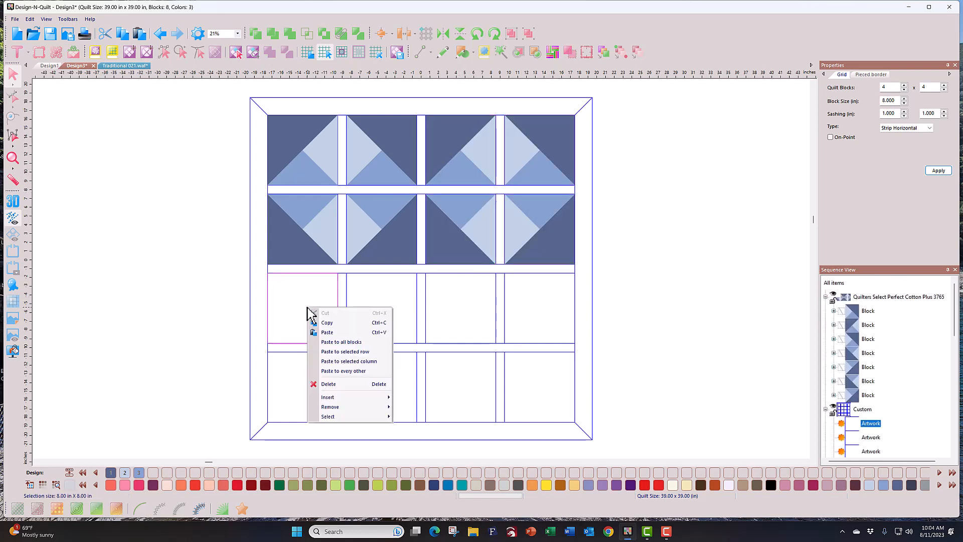
click(327, 339)
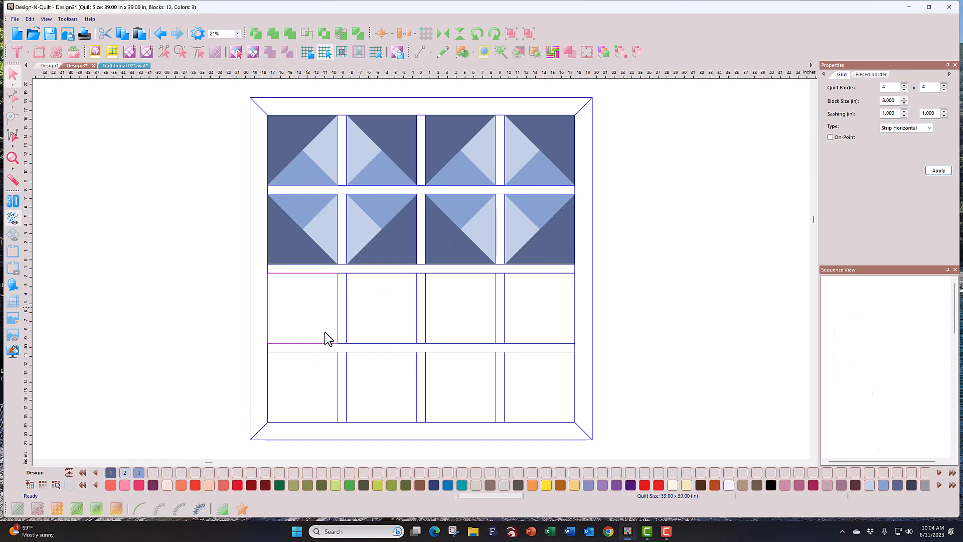
click(481, 308)
right_click(480, 300)
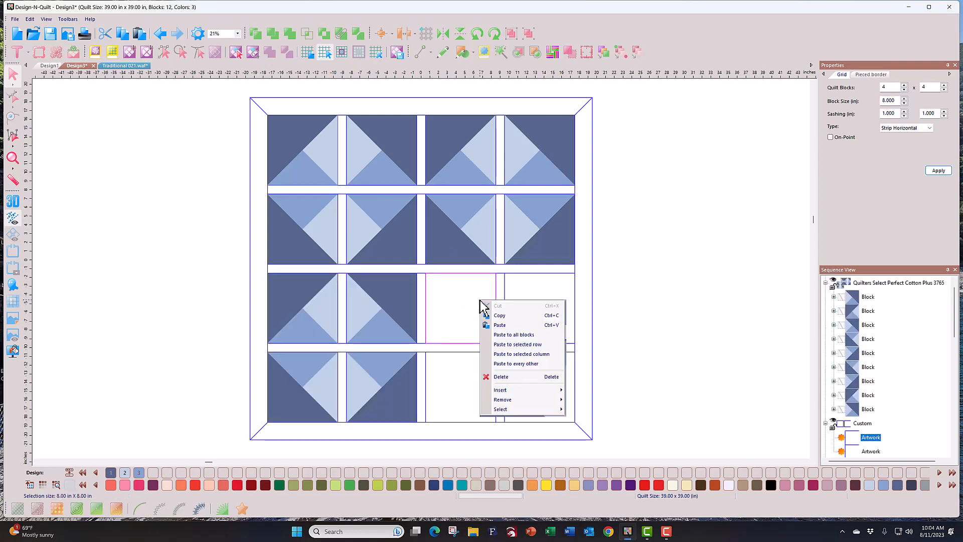
click(503, 325)
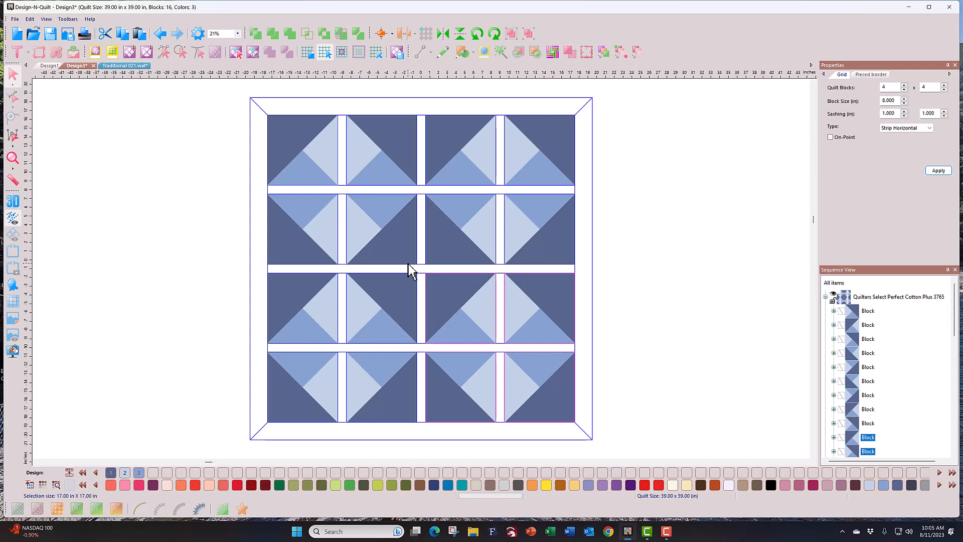
Step: Color the horizontal sashing strip between the first and second rows red
click(357, 189)
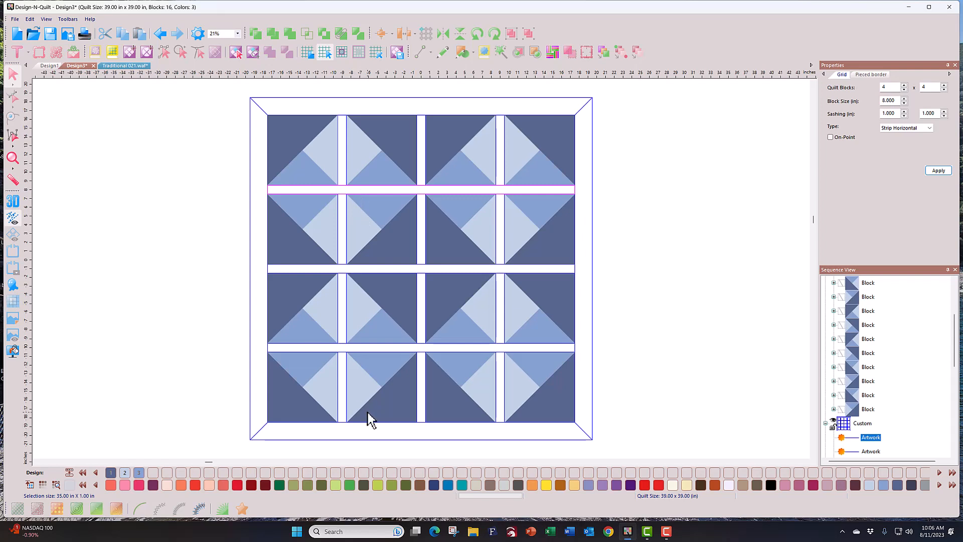
click(237, 485)
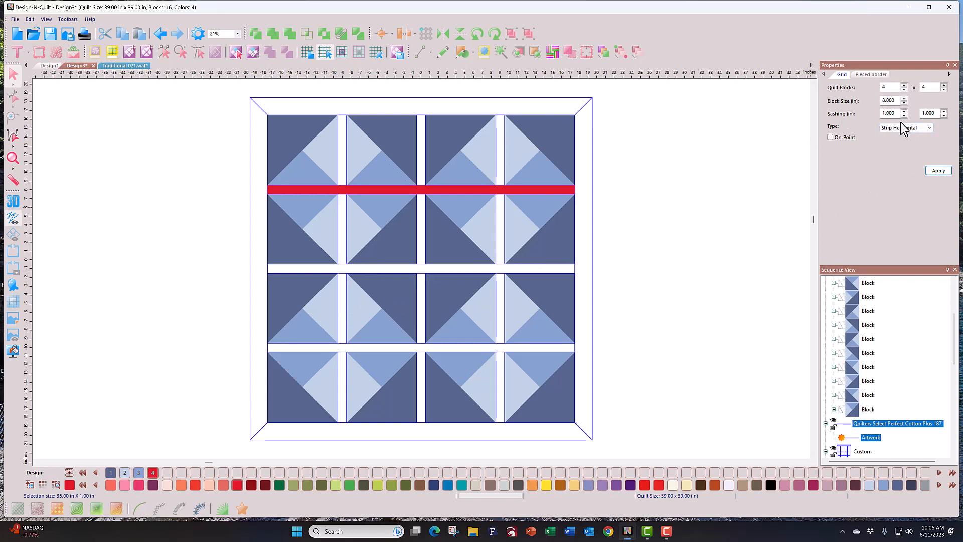
Step: Set both sashing widths of the quilt to 0 and apply the change
double_click(886, 113)
key(BackSpace)
key(ctrl+z)
text(0)
double_click(918, 113)
text(0)
click(938, 171)
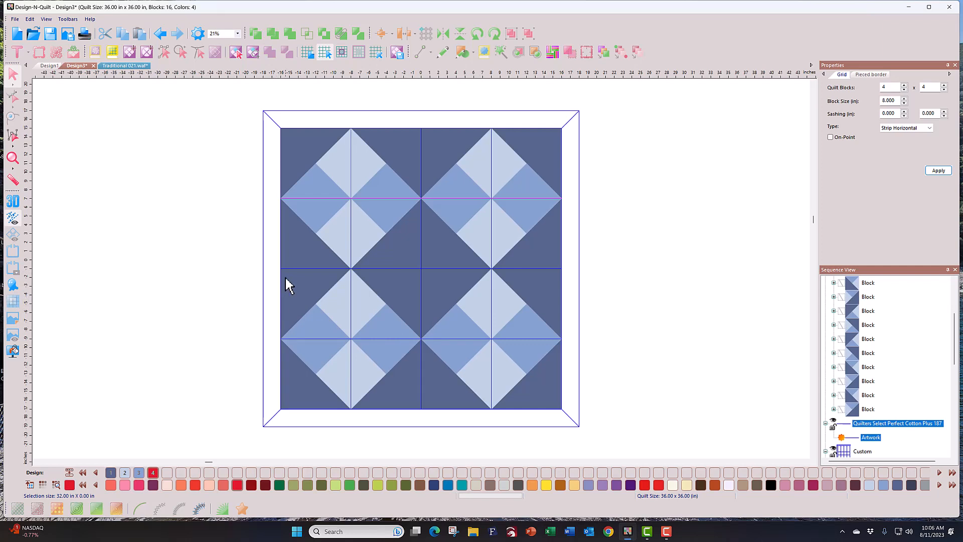
Step: Color all four mitered border strips of the quilt light blue with design color 2
click(267, 265)
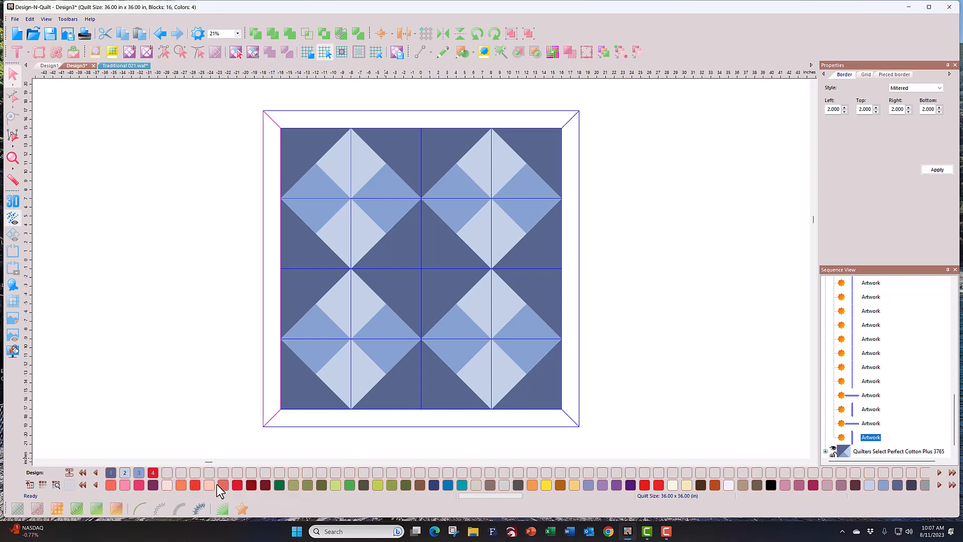
click(125, 473)
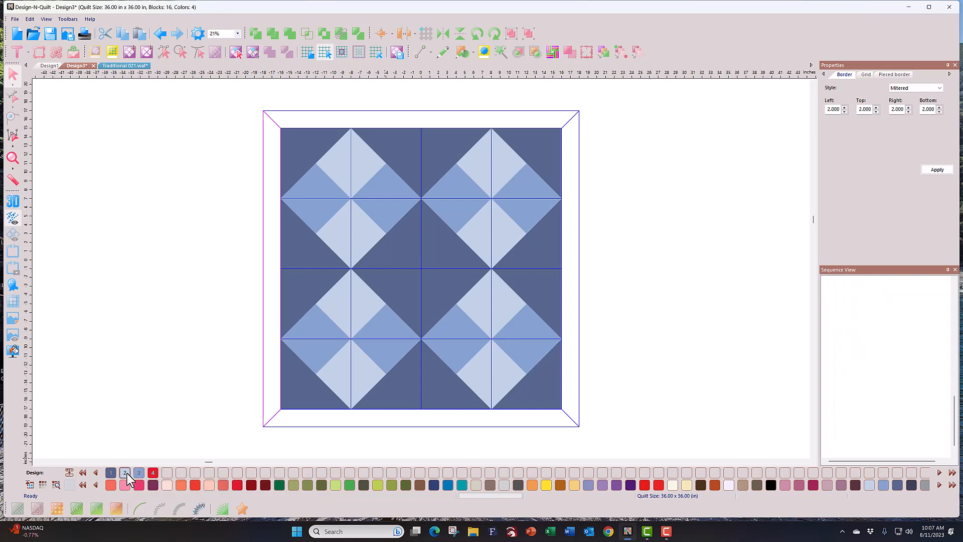
click(343, 421)
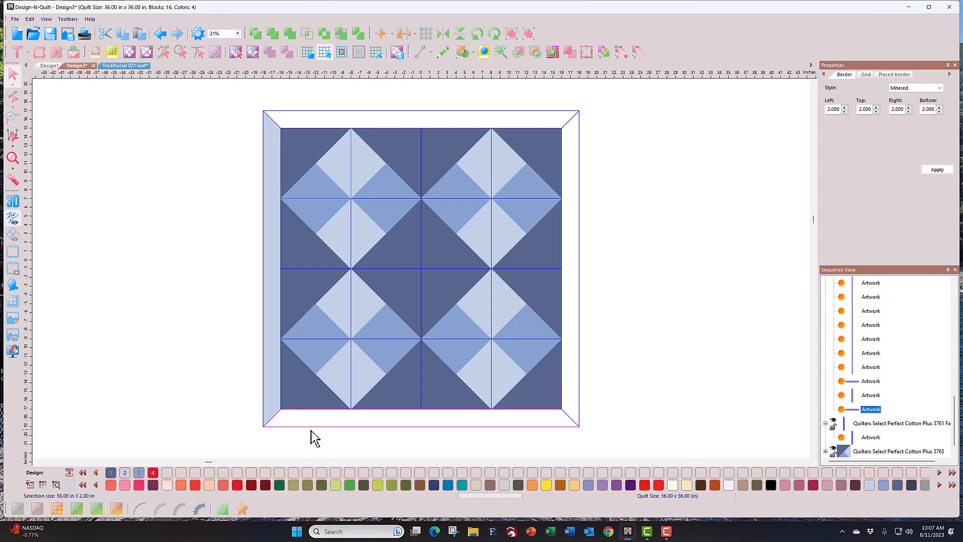
click(128, 472)
click(568, 368)
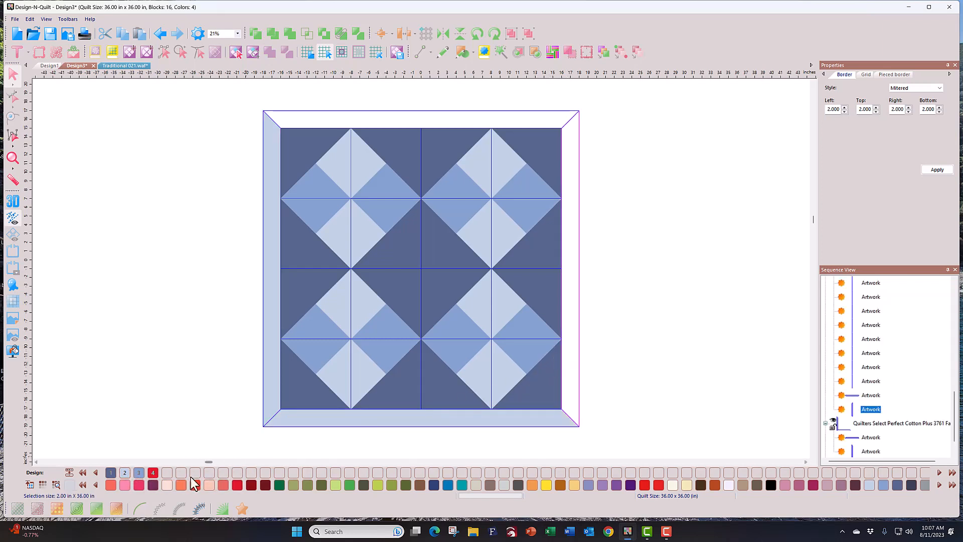
click(128, 471)
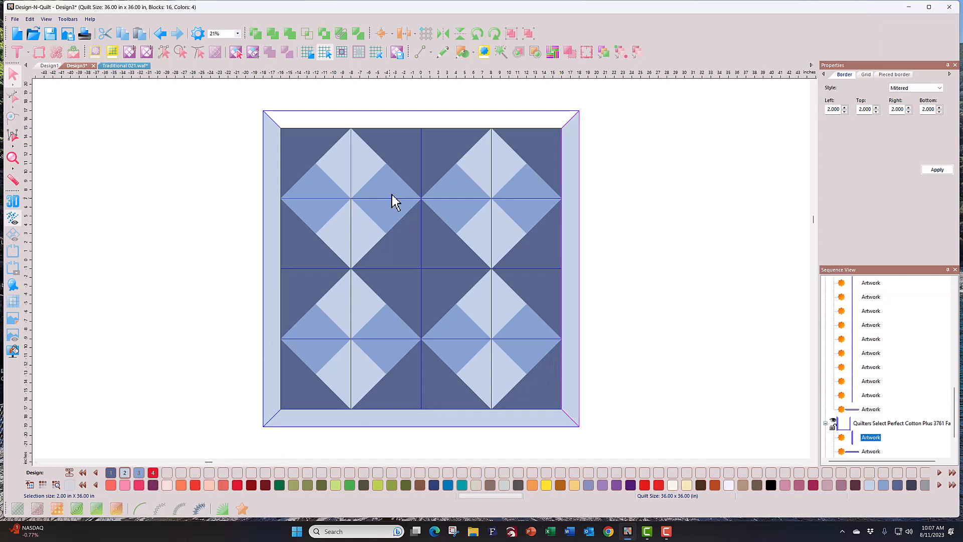
click(457, 118)
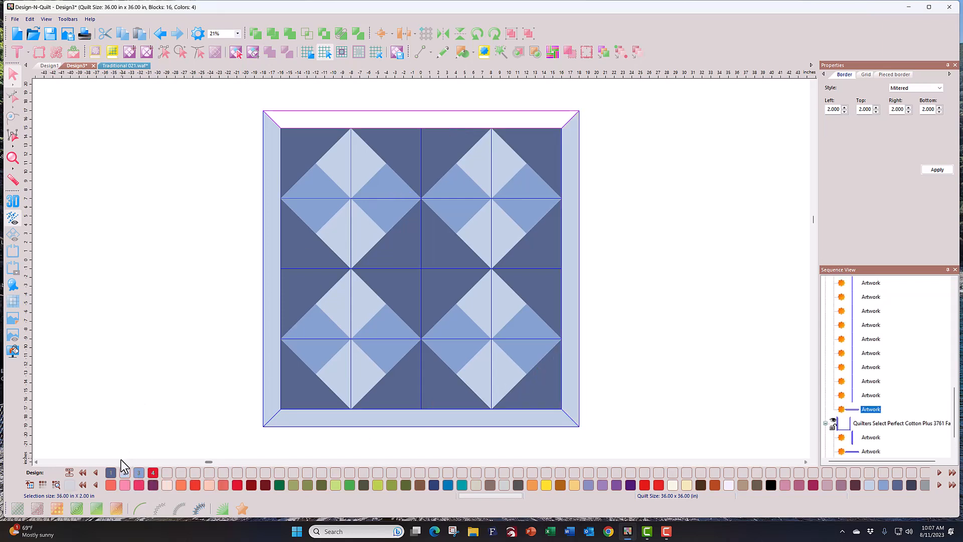
click(125, 472)
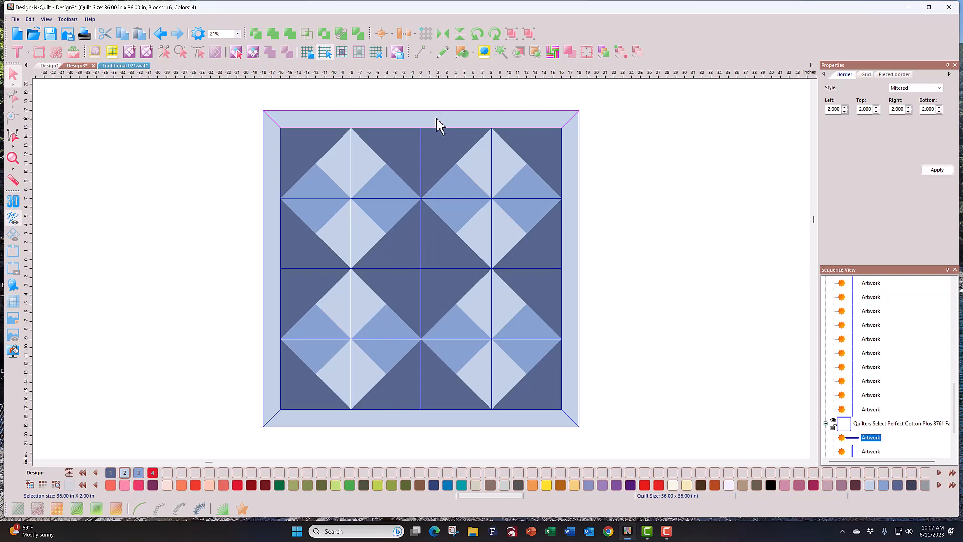
Step: Recolor the top and bottom border strips together in the medium blue design color 3
click(396, 417)
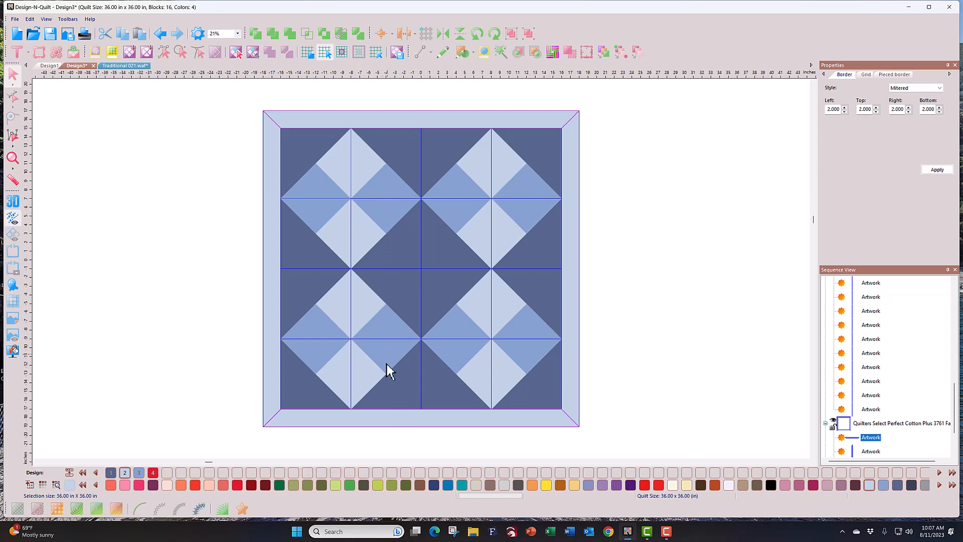
click(139, 475)
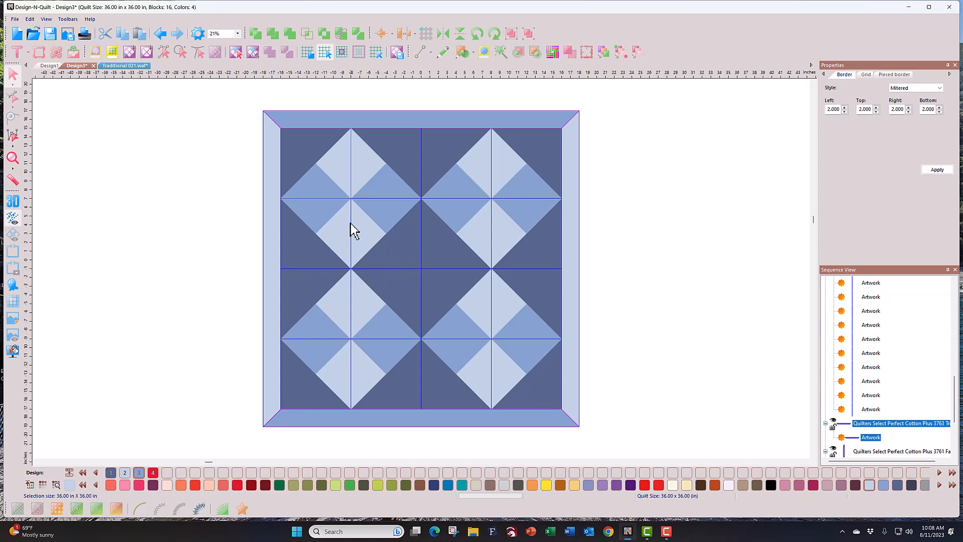
Step: Select the four dark blue triangles forming the quilt's central diamond inside their blocks and color them red with design color 4
click(236, 56)
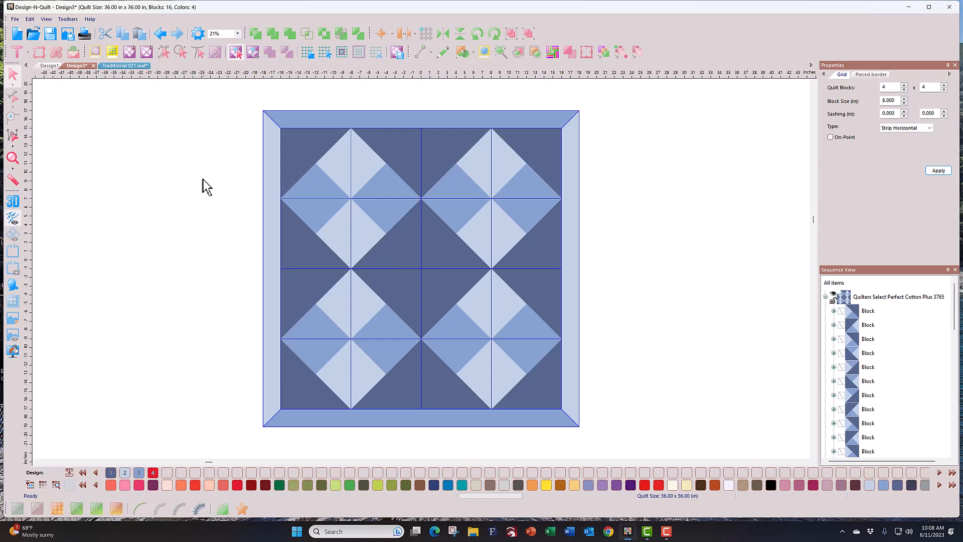
click(407, 245)
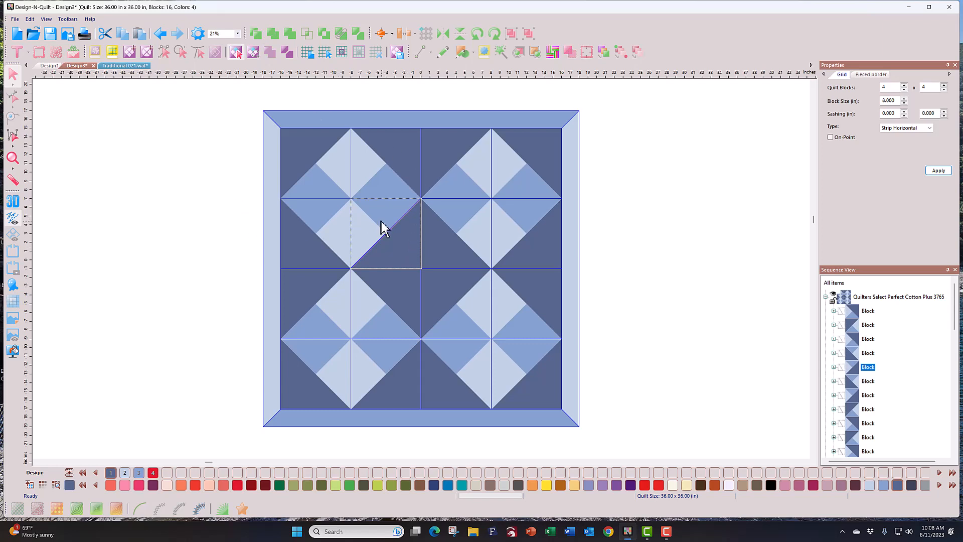
shift+click(448, 258)
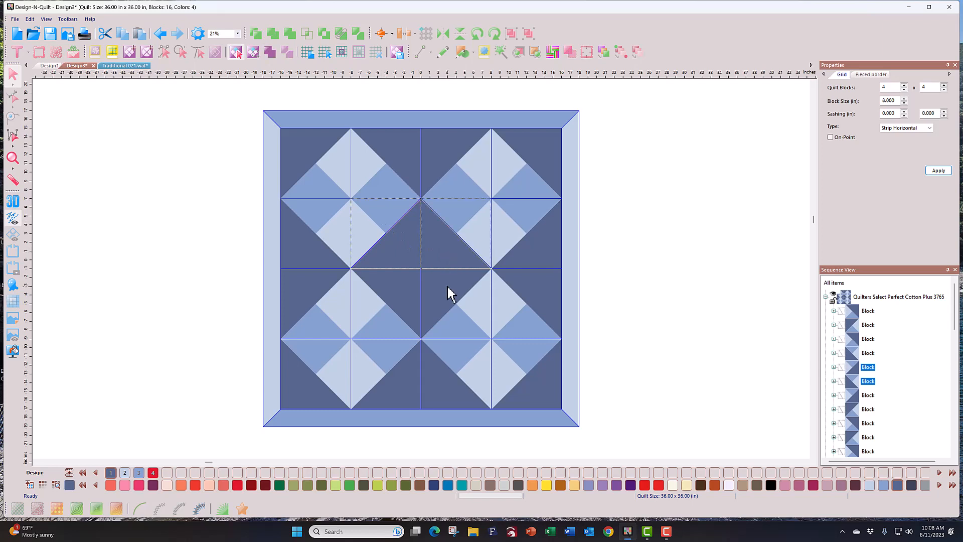
shift+click(447, 287)
shift+click(408, 291)
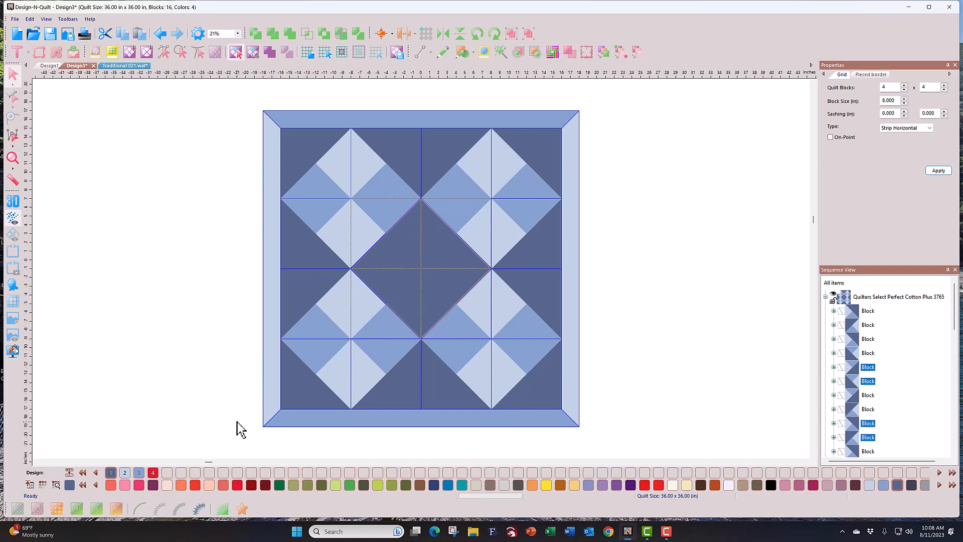
click(152, 472)
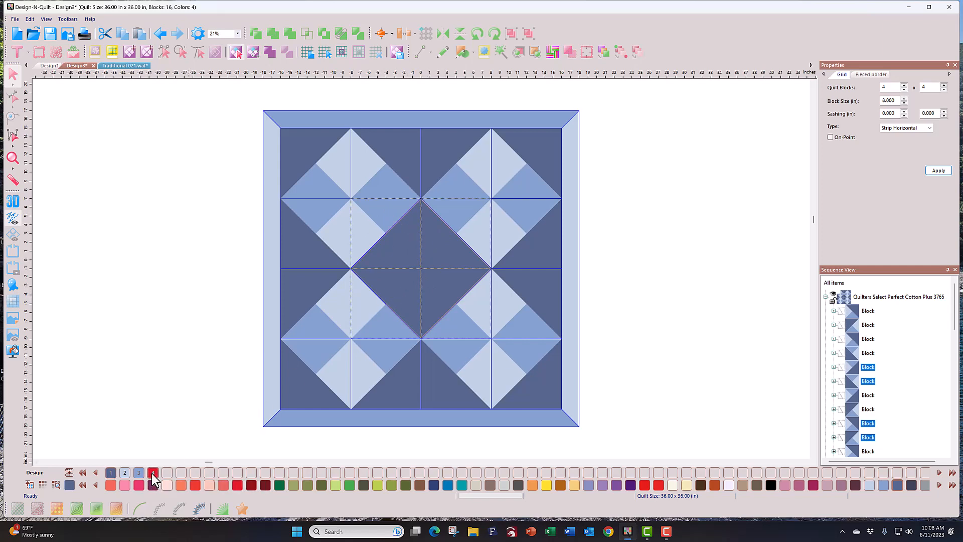
click(160, 394)
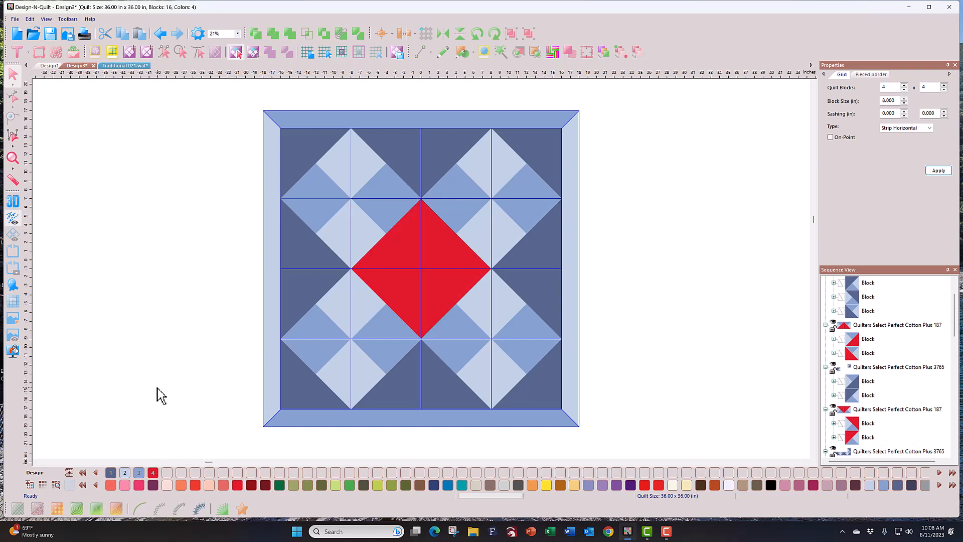